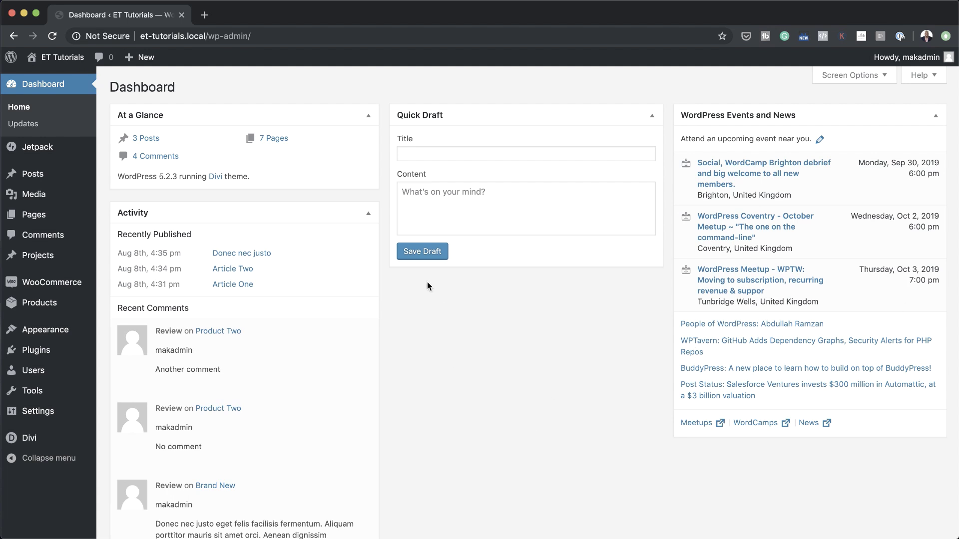
- Create a new page titled "Multiple Sliders"
mouse_move(44, 216)
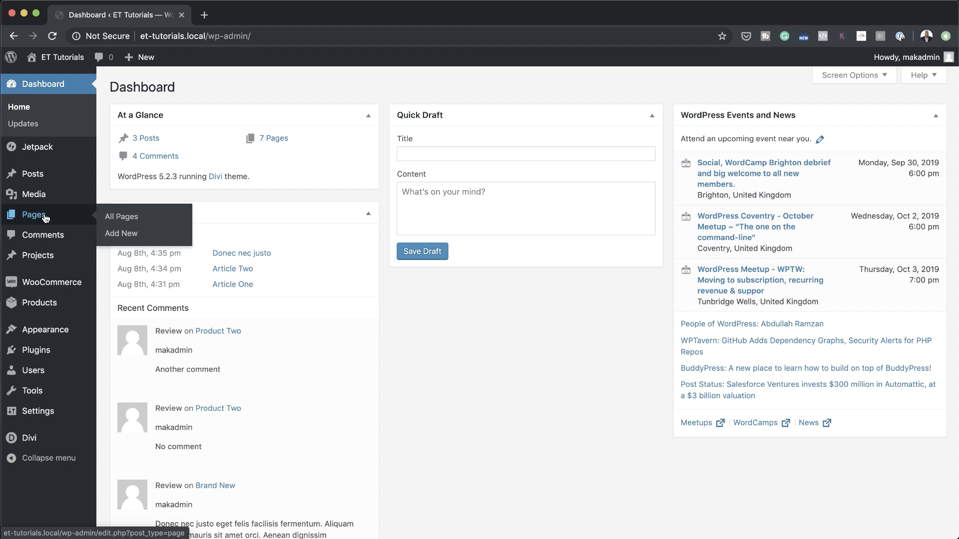
click(138, 237)
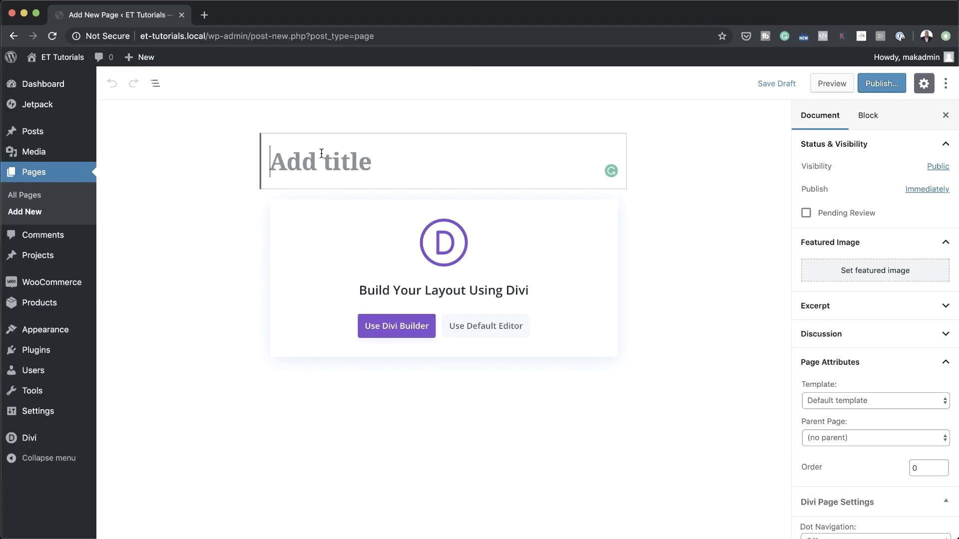
text(Multiple Sliders)
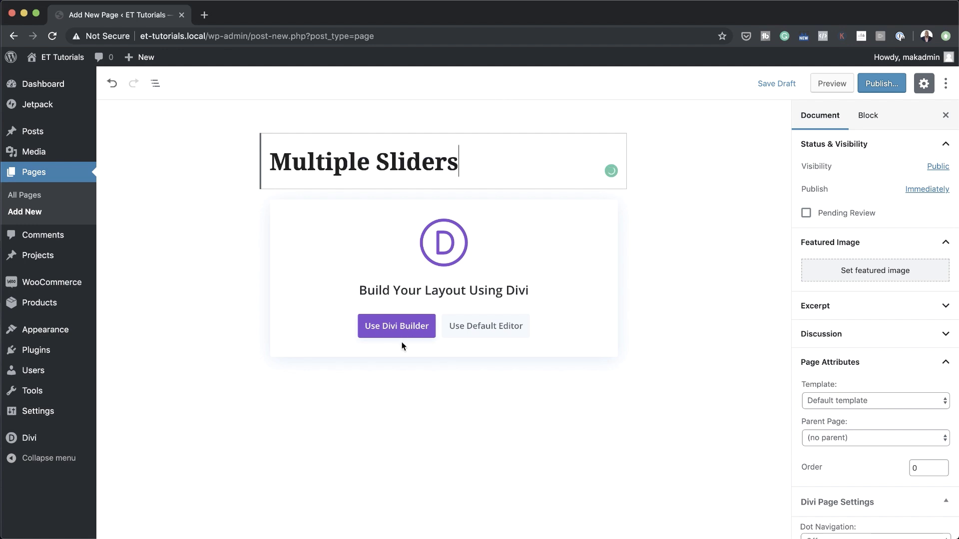
- Build the page from scratch with Divi Builder and insert a single-column row without a module
click(396, 330)
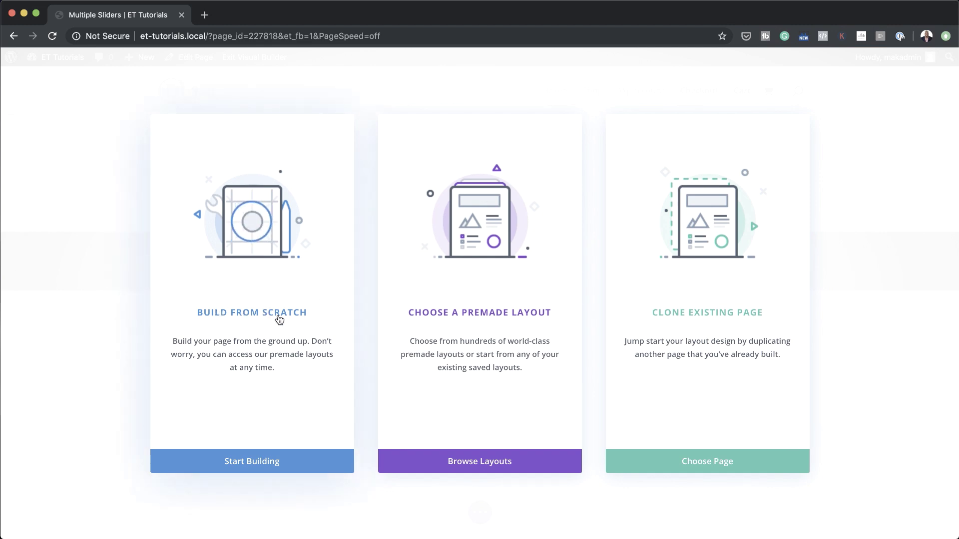
click(280, 318)
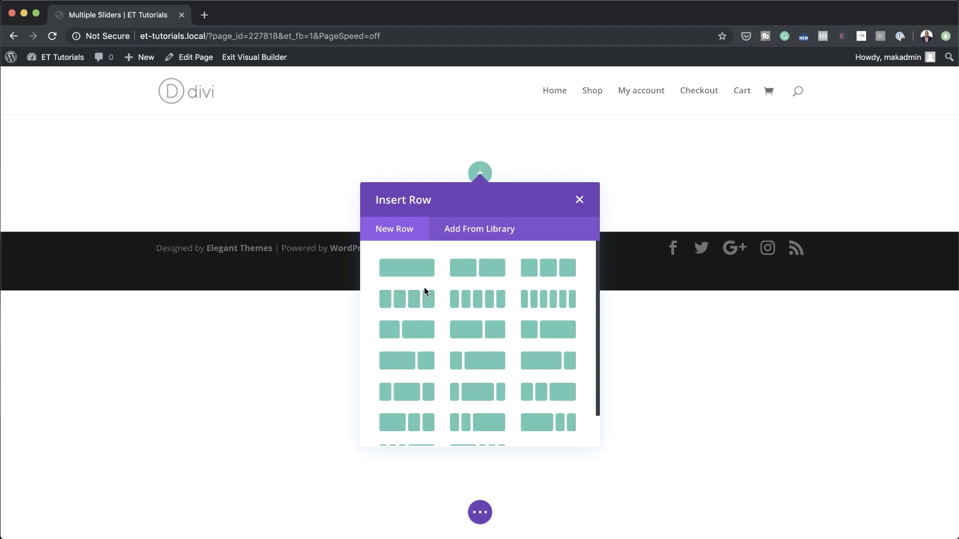
click(425, 271)
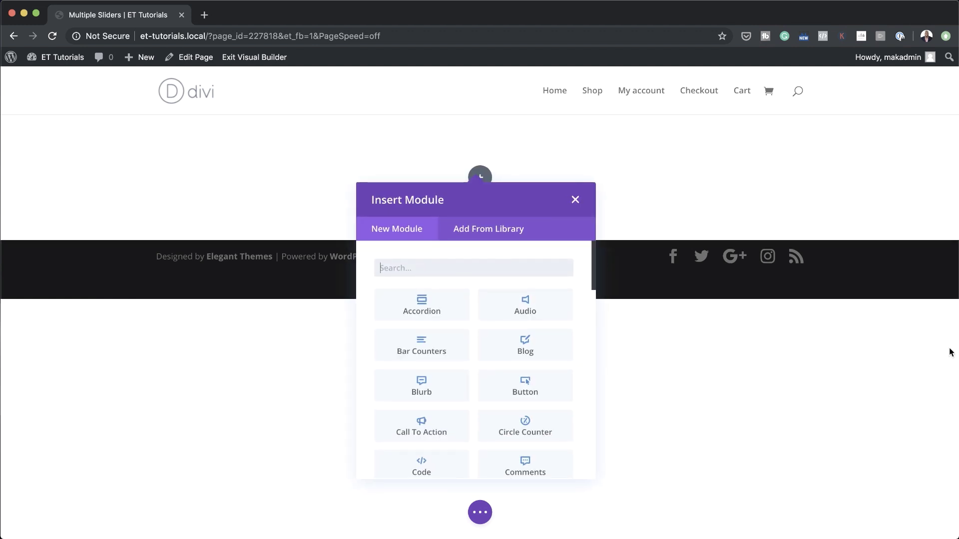
click(575, 200)
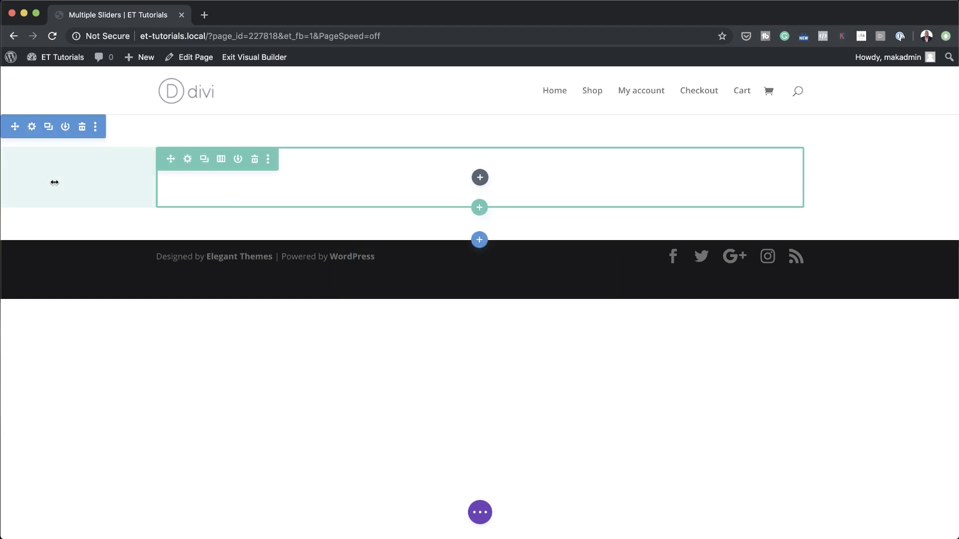
- Set the section's background image to business_corporate_people-687.jpg from the media library and save the section settings
click(32, 128)
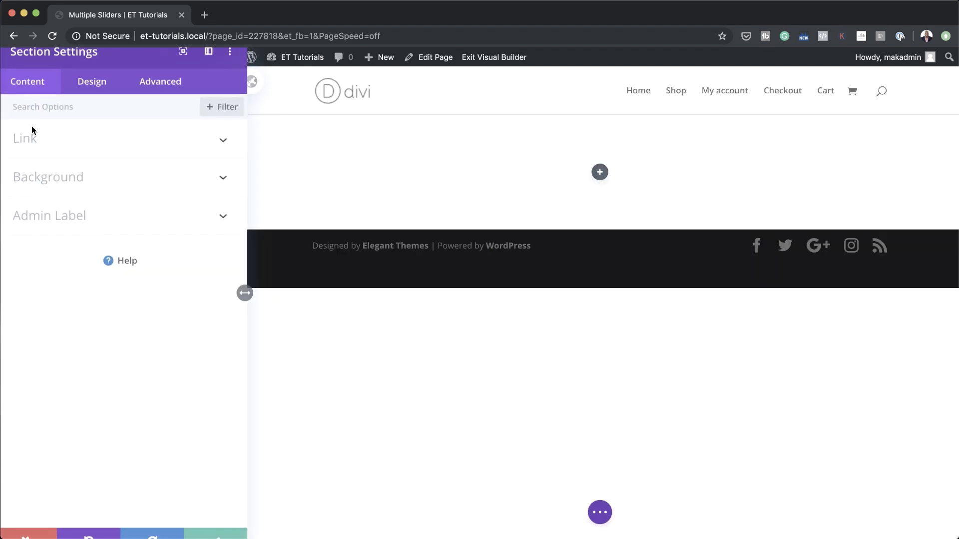
click(86, 185)
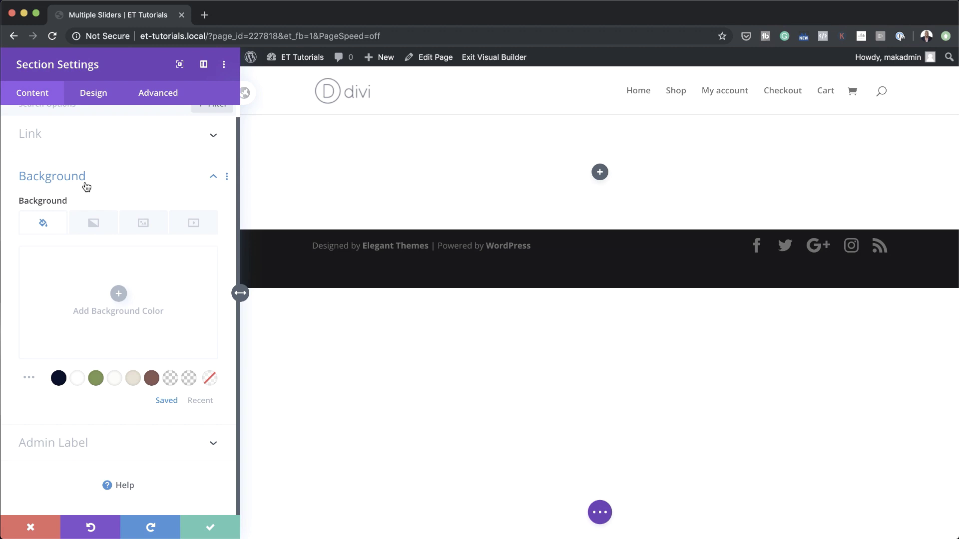
click(142, 224)
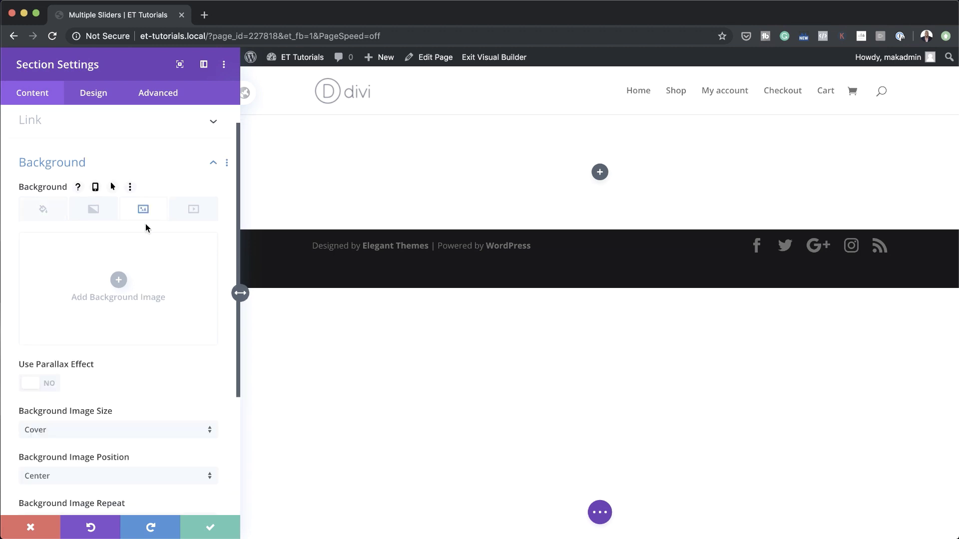
click(118, 281)
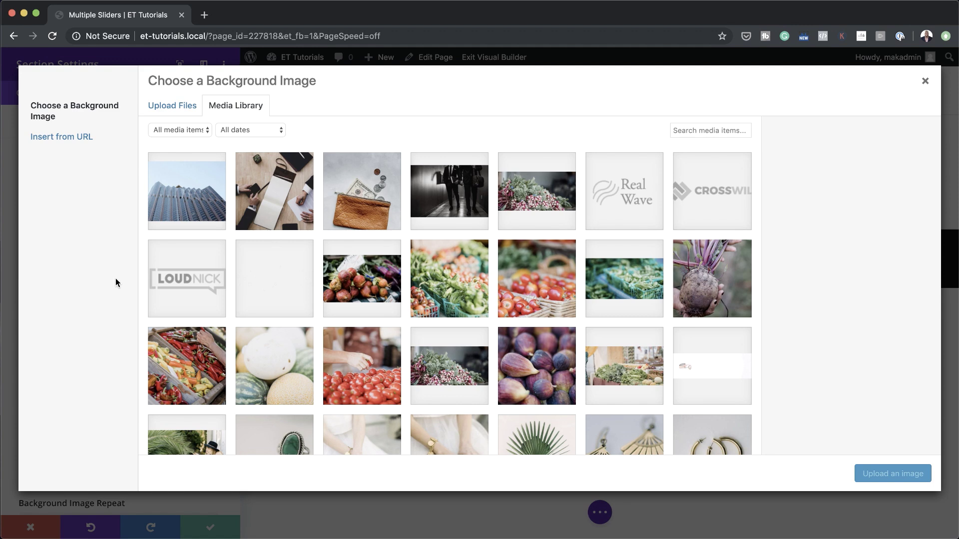
click(466, 202)
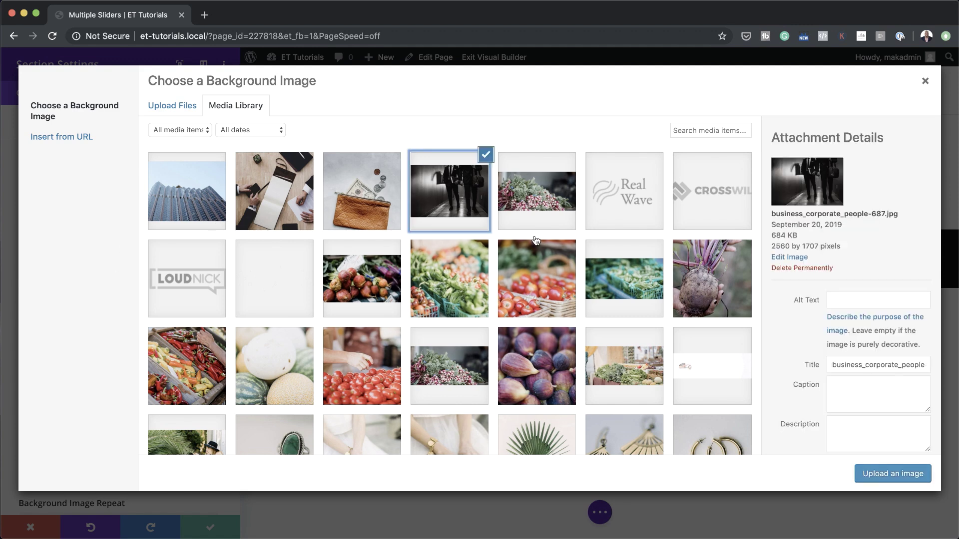
click(893, 474)
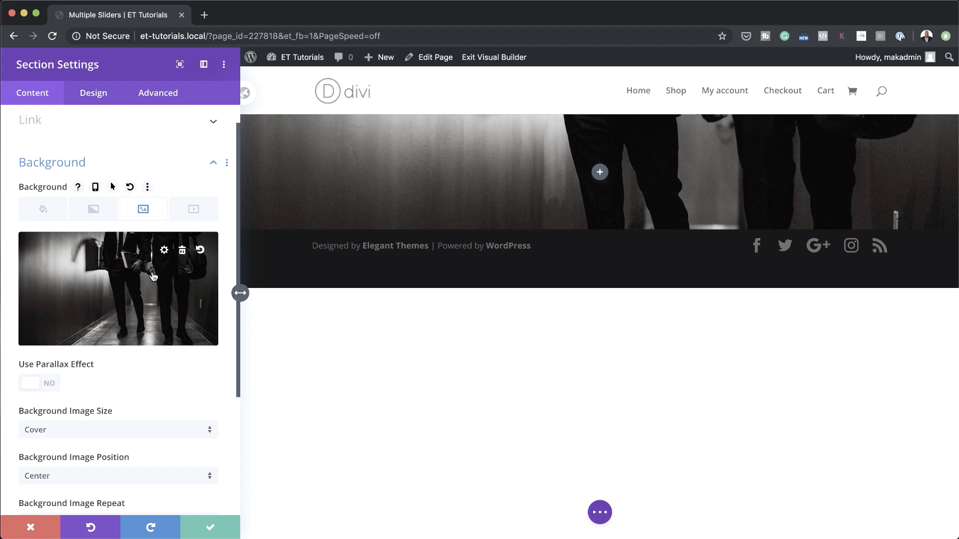
click(212, 528)
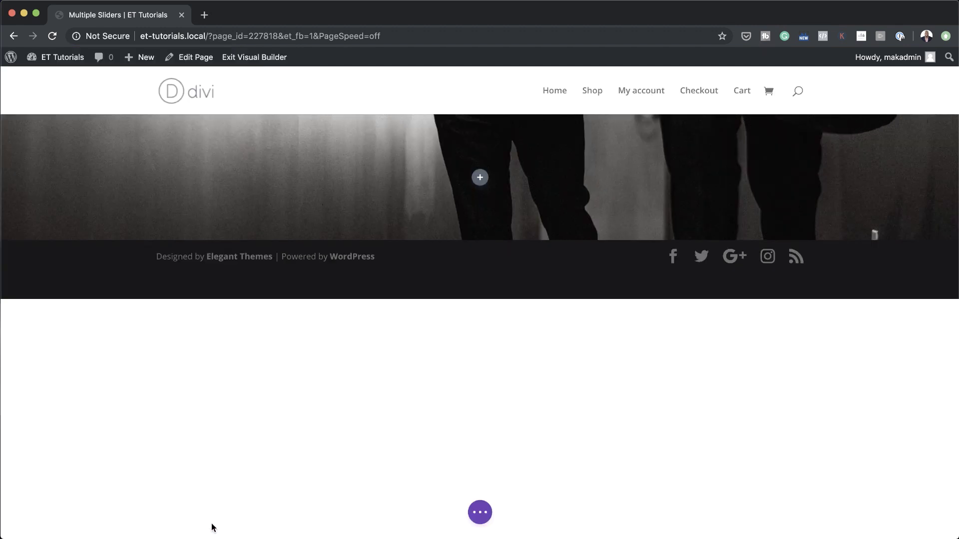
- Set the row's max width to 80% and save the row settings
mouse_move(400, 167)
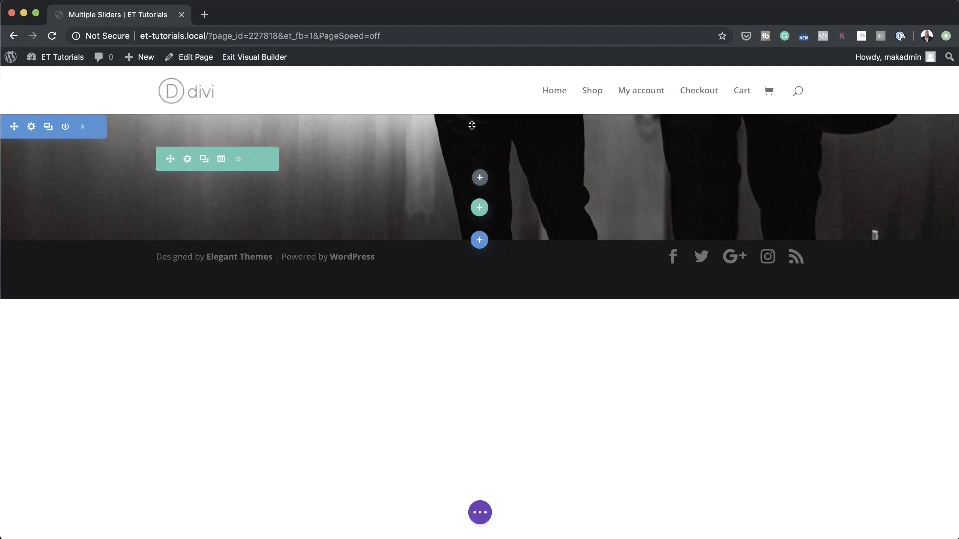
click(188, 160)
click(95, 95)
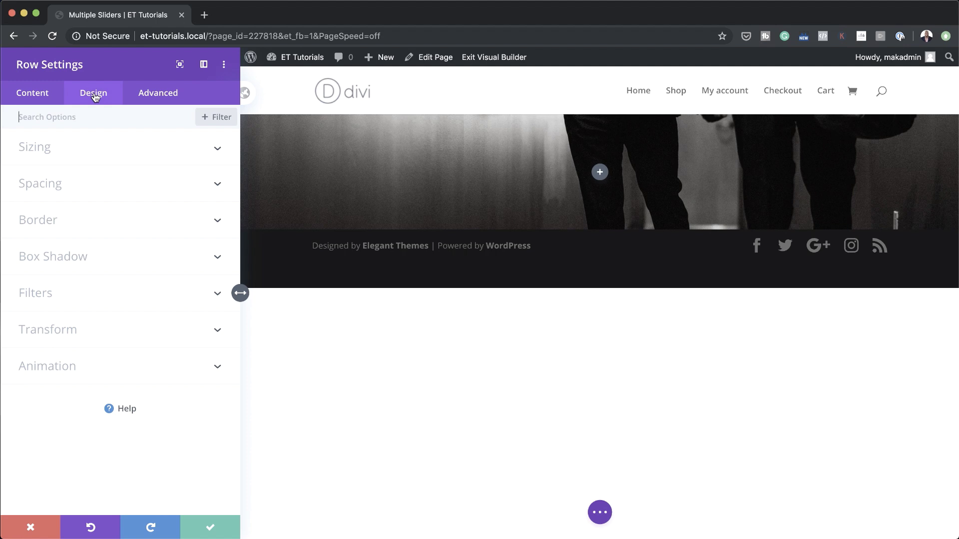
click(58, 153)
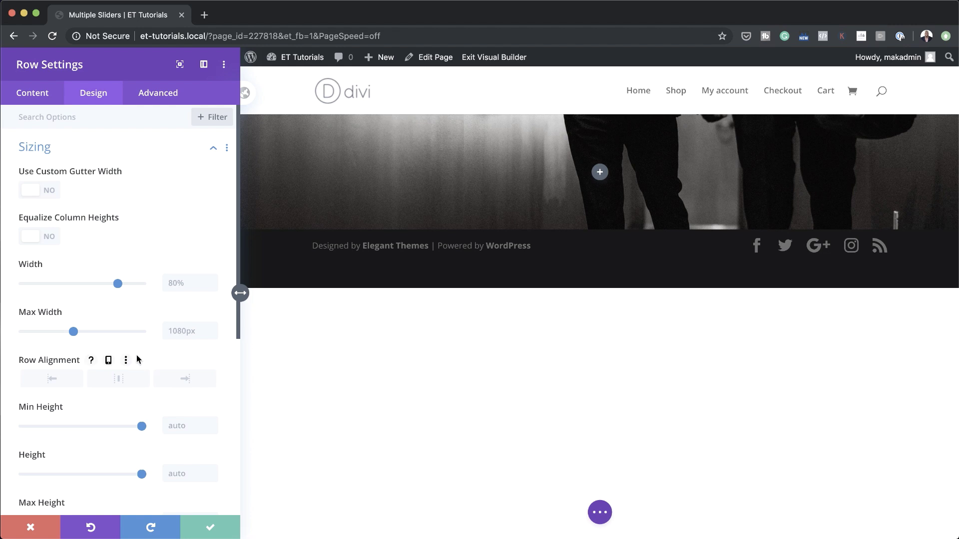
click(192, 330)
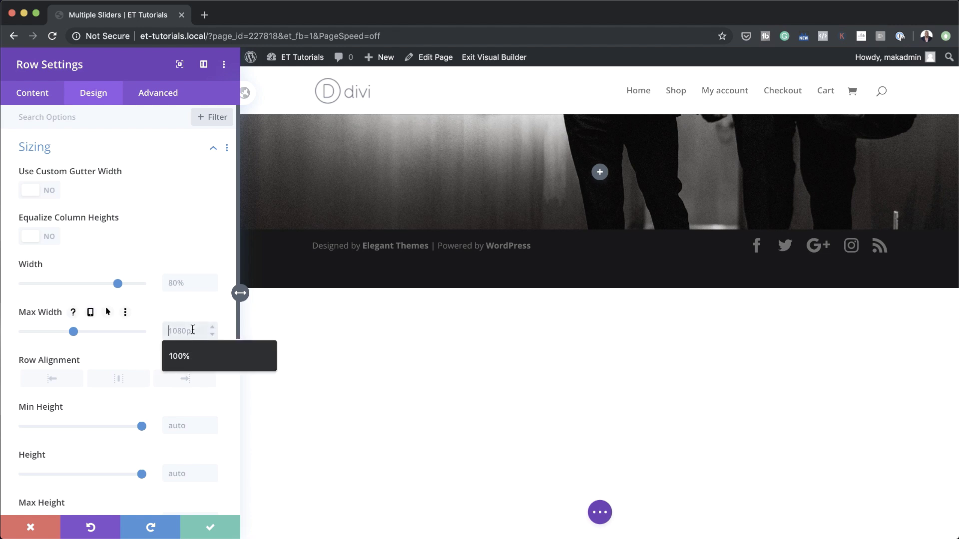
text(80%)
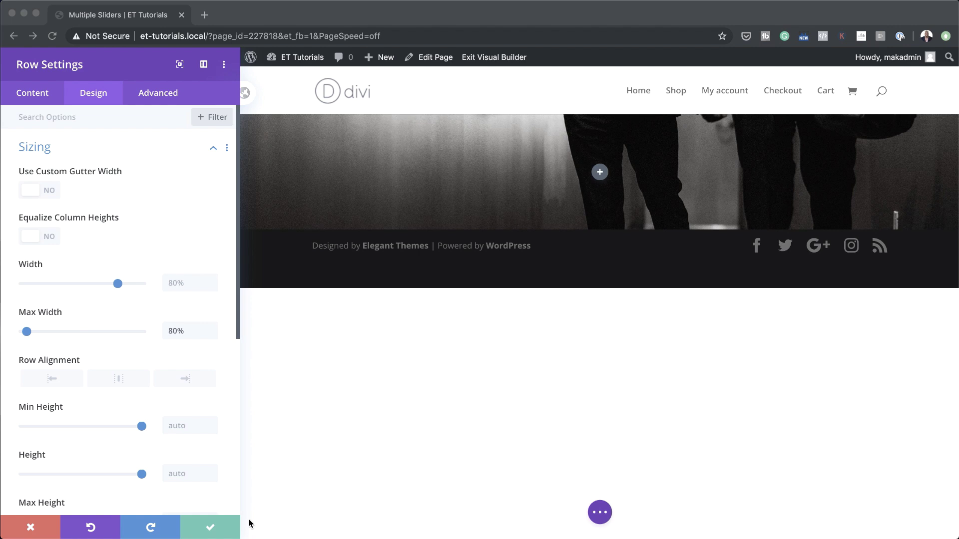
click(214, 531)
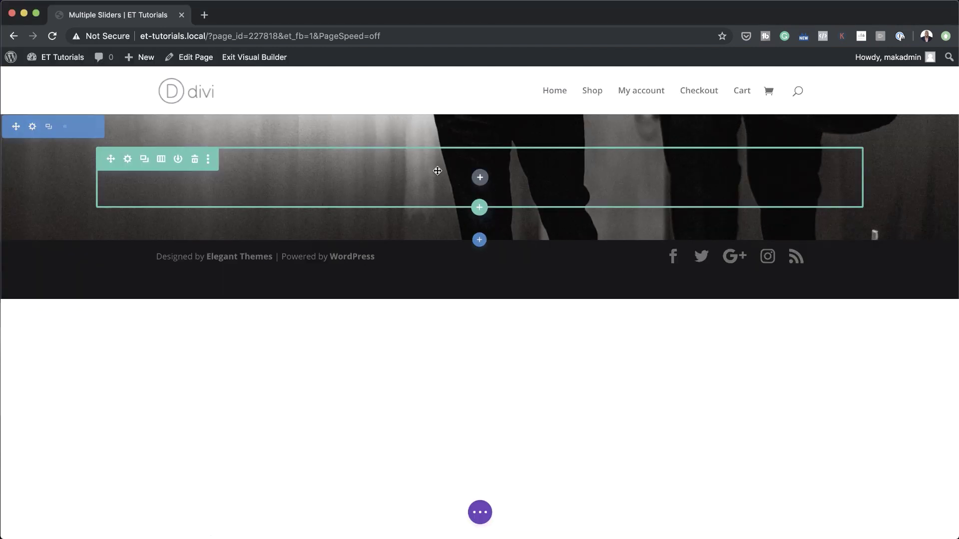
- Add a Text module to the row and replace its placeholder body with "Multiple Sliders" as Heading 1
click(479, 179)
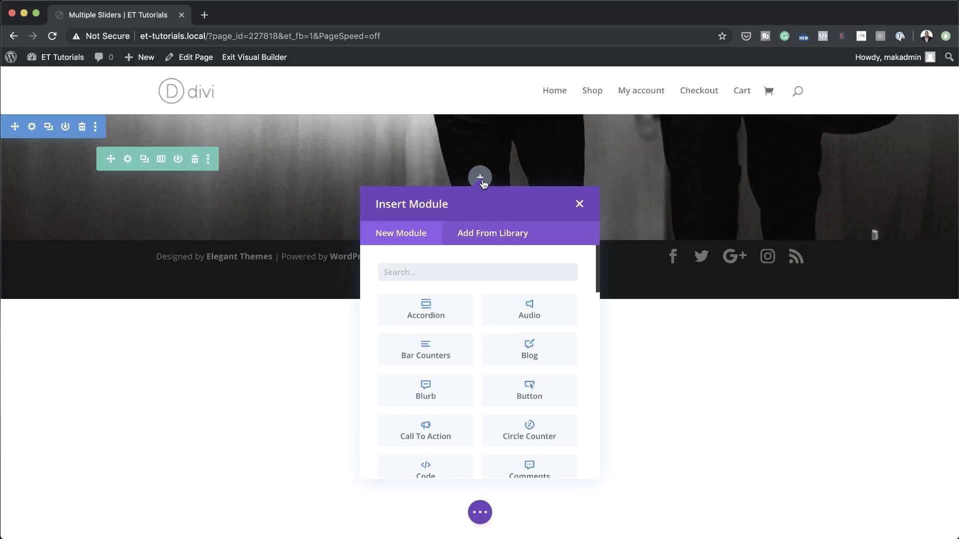
text(text)
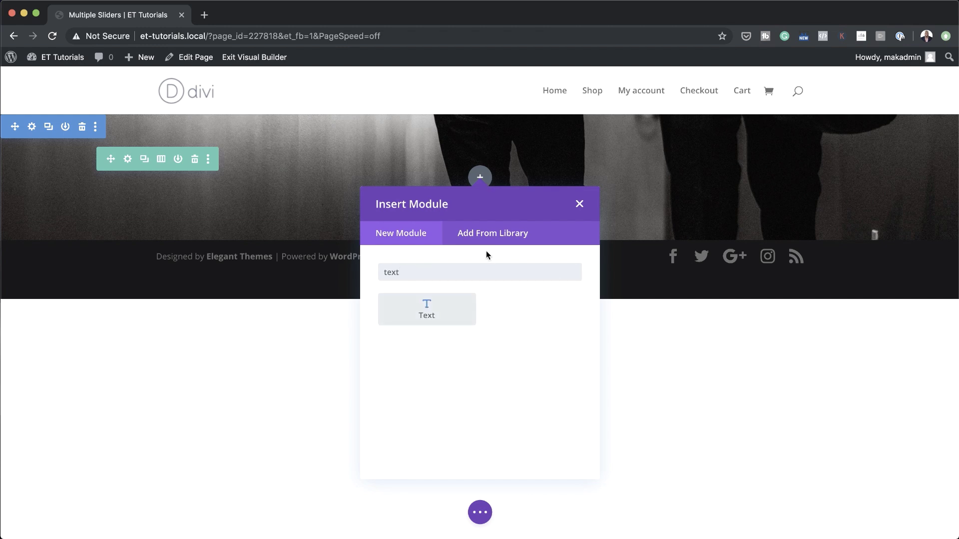
click(435, 316)
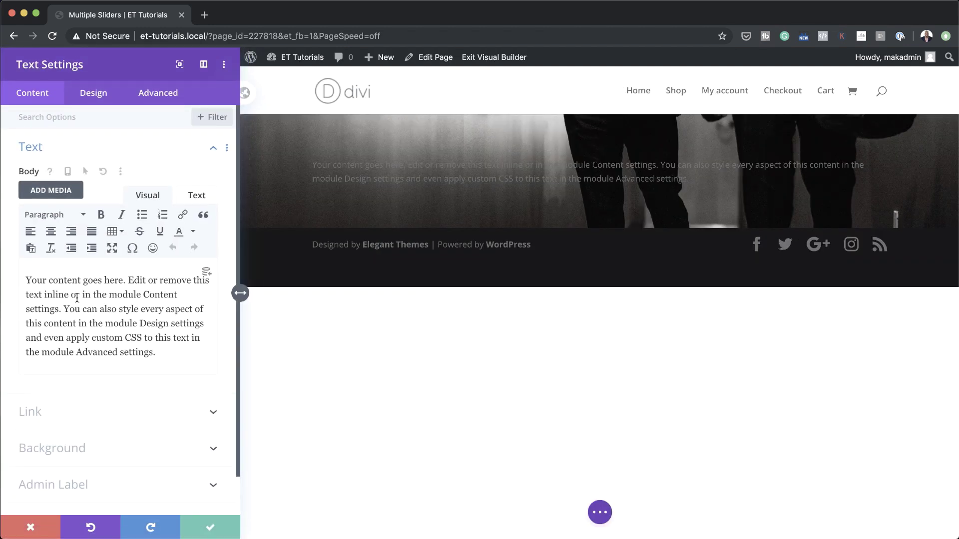
drag(28, 278, 160, 360)
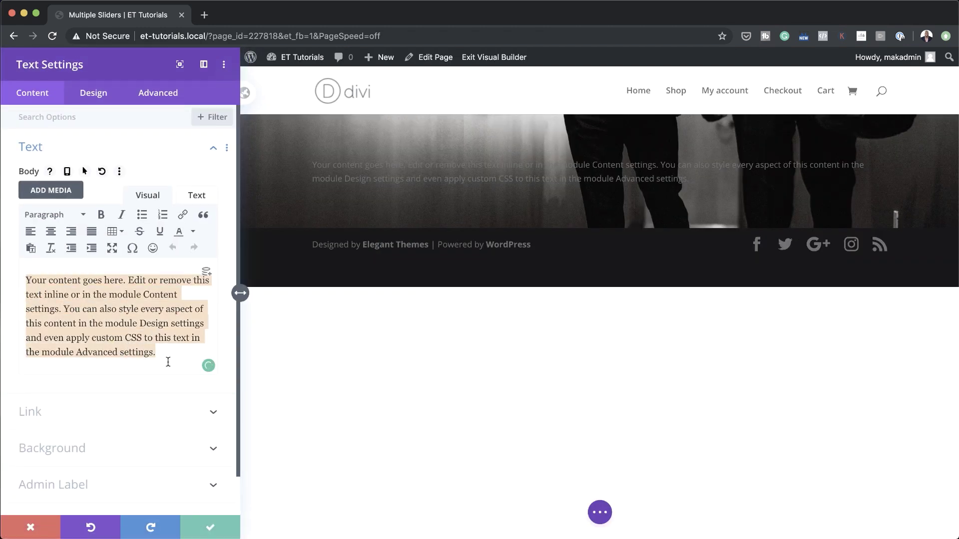
text(Multiple Sliders)
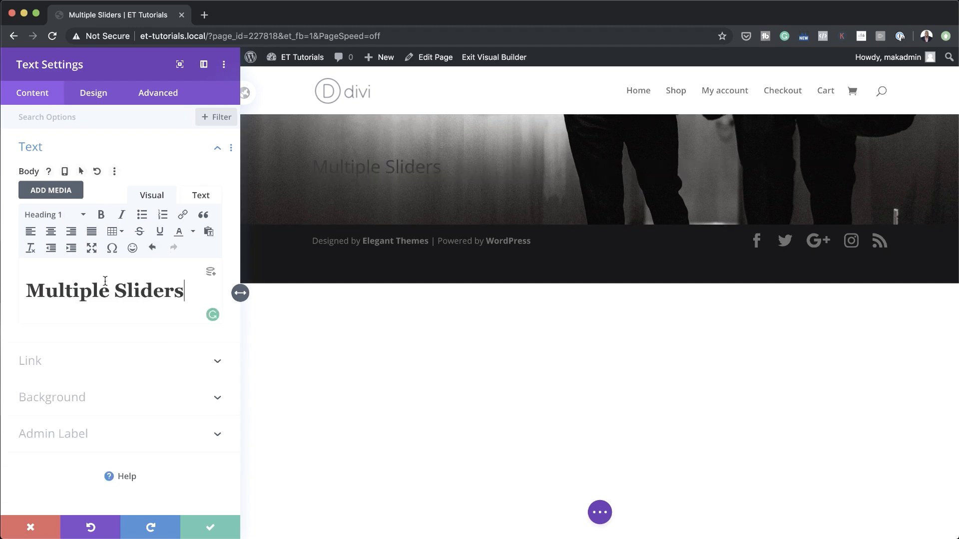
click(84, 216)
click(75, 260)
- Style the module's H1 heading with the Montserrat font, white #ffffff text color and a 6vw text size
click(95, 96)
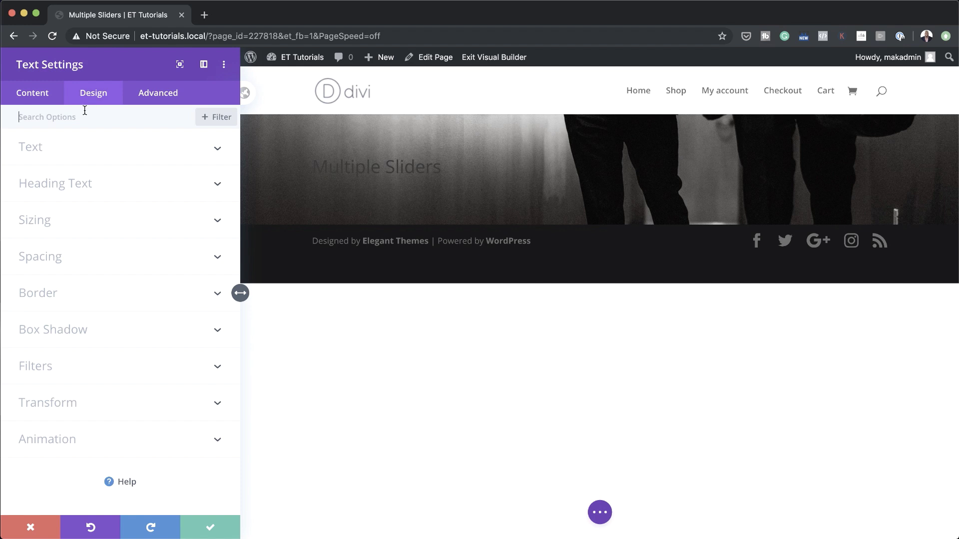
click(80, 184)
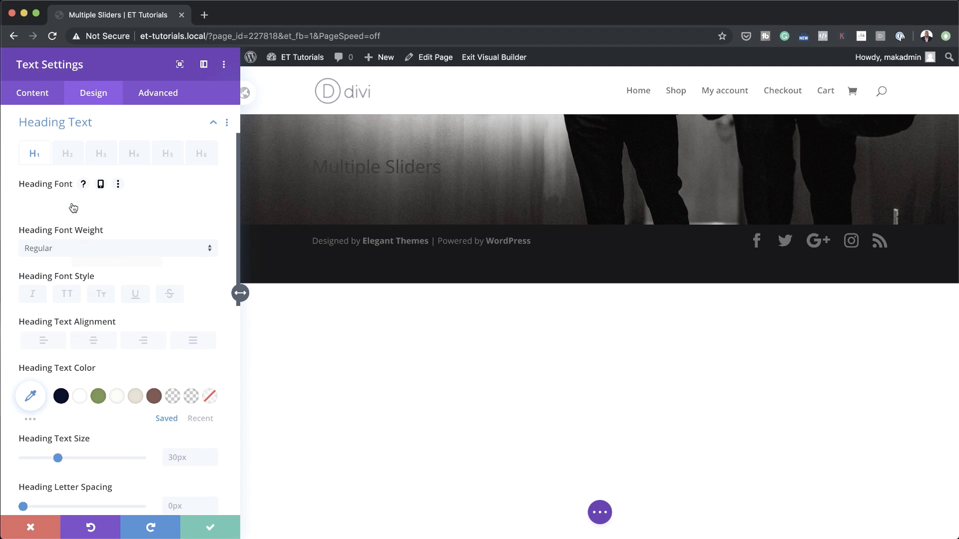
click(74, 205)
click(75, 186)
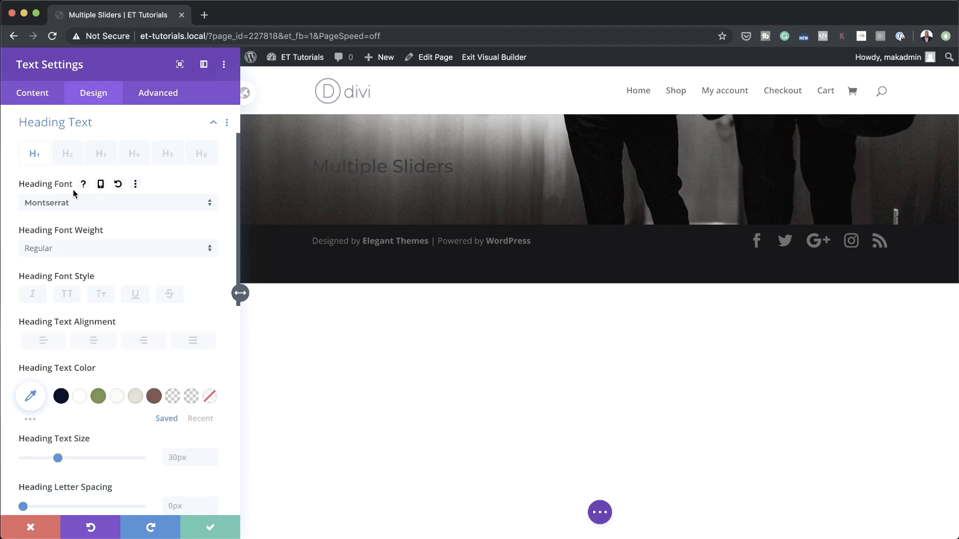
click(81, 398)
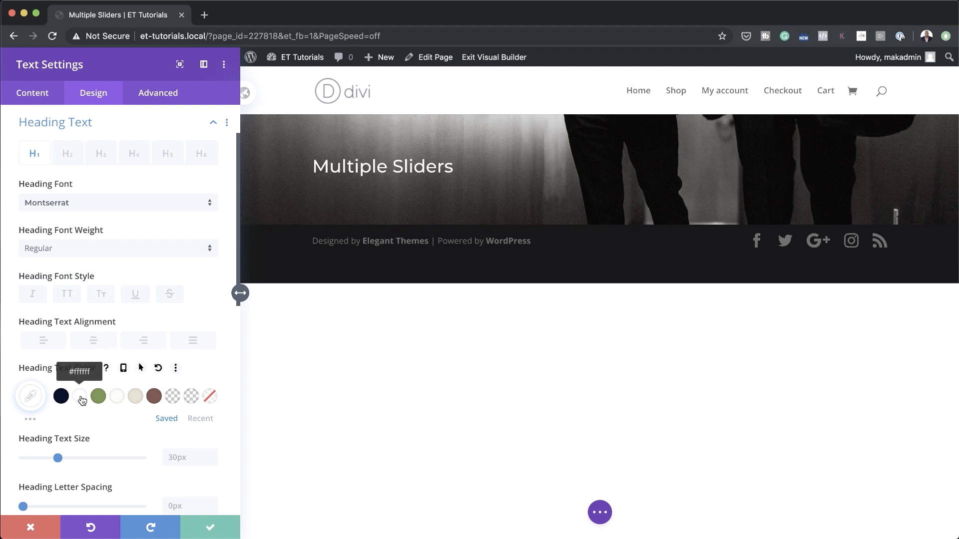
scroll(81, 394, down, 3)
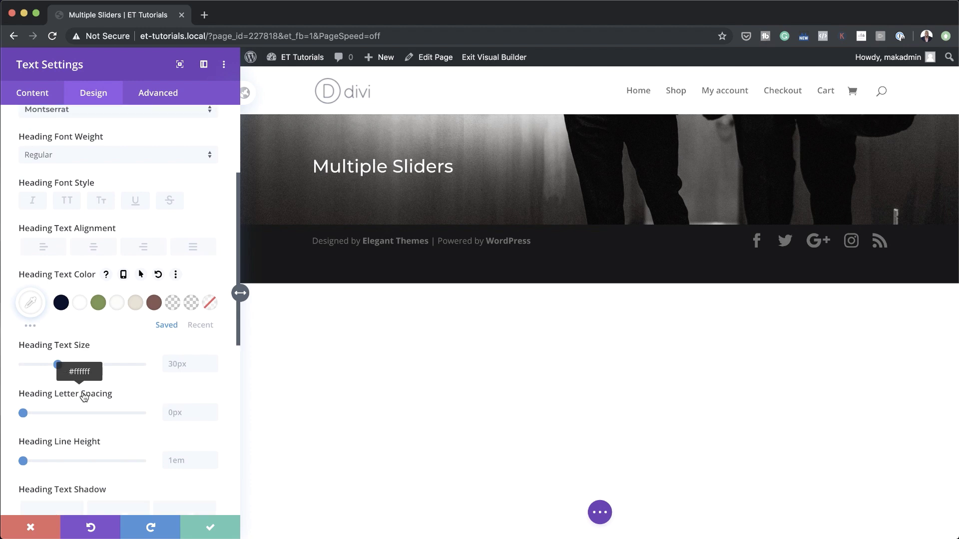
click(185, 365)
text(6vw)
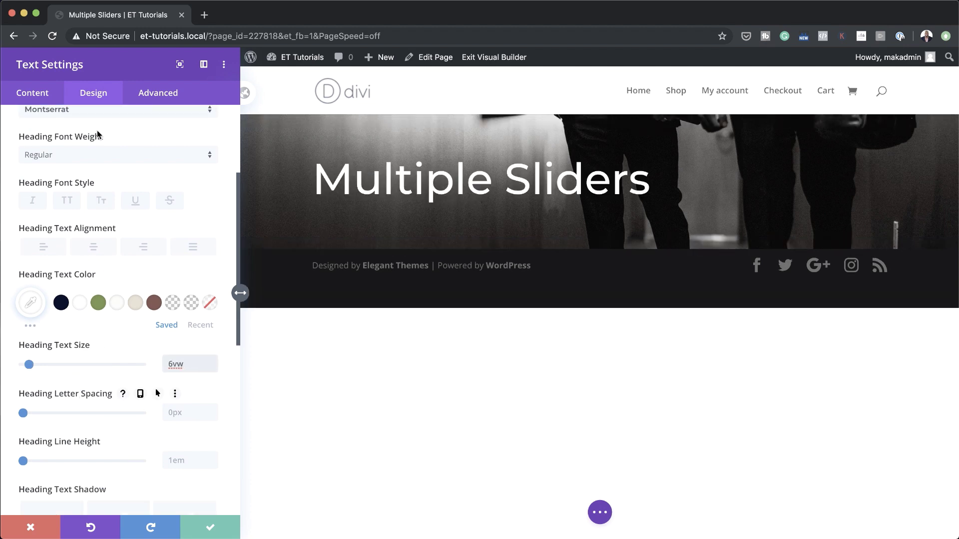
- Set the text module's top and bottom padding to linked 5% values and save the module
scroll(106, 221, down, 12)
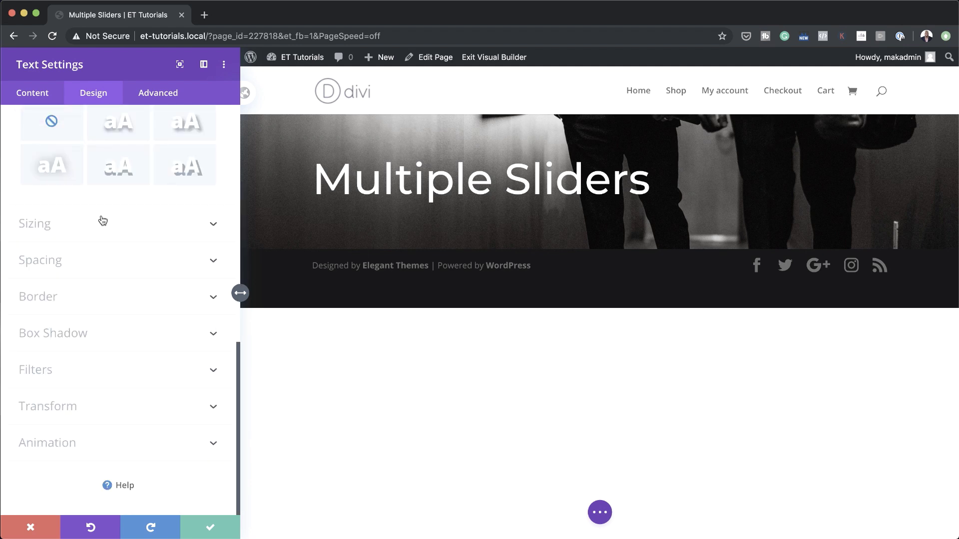
click(55, 260)
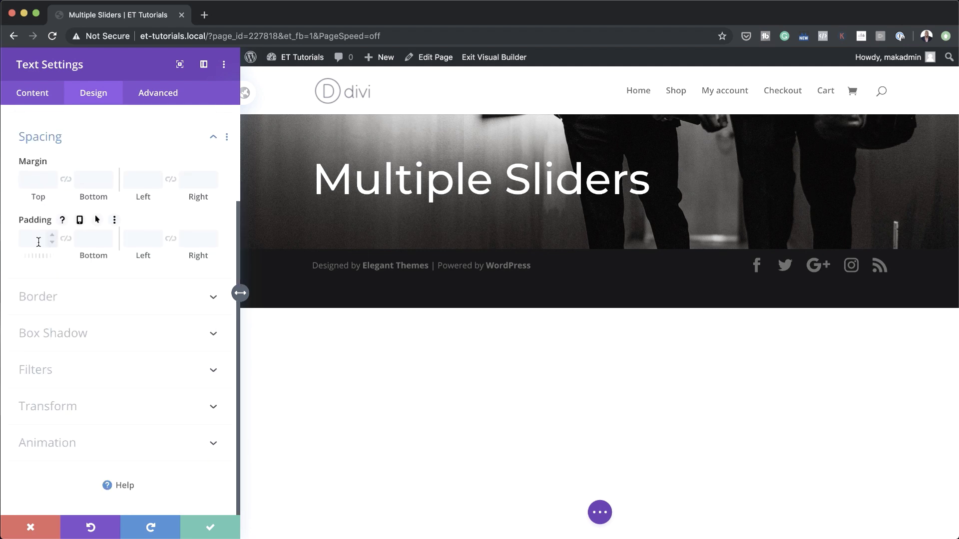
click(39, 242)
text(5%)
click(65, 238)
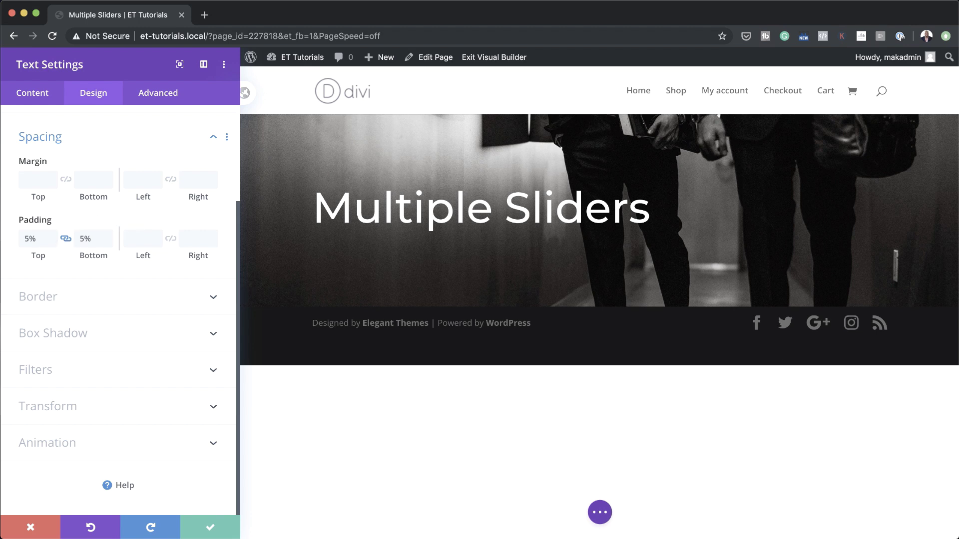
click(207, 527)
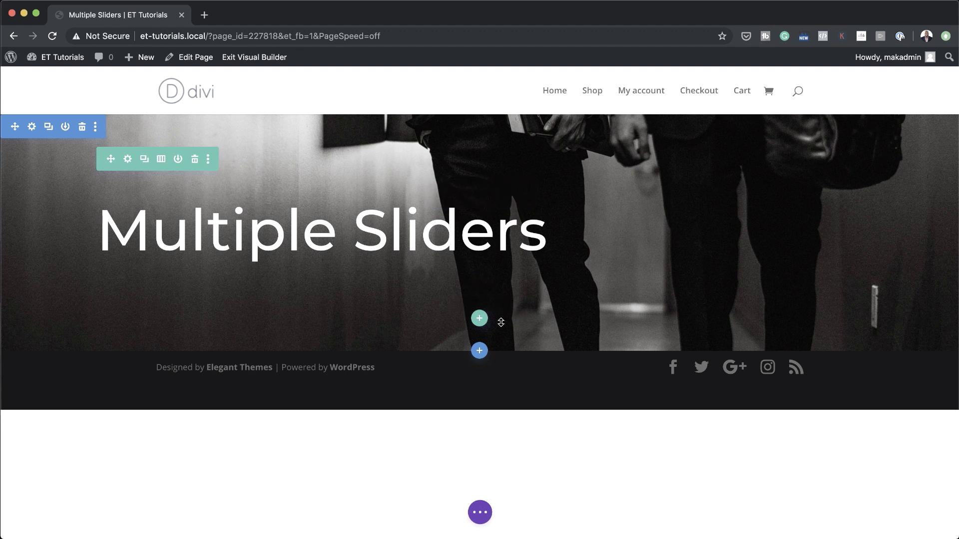
- Insert a new row with three equal columns below the heading row, without adding a module yet
click(479, 320)
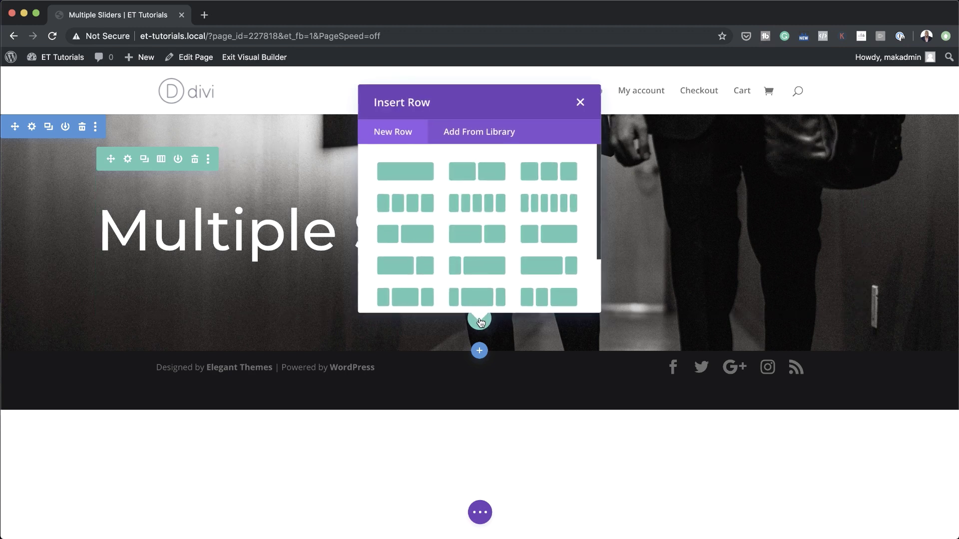
click(546, 176)
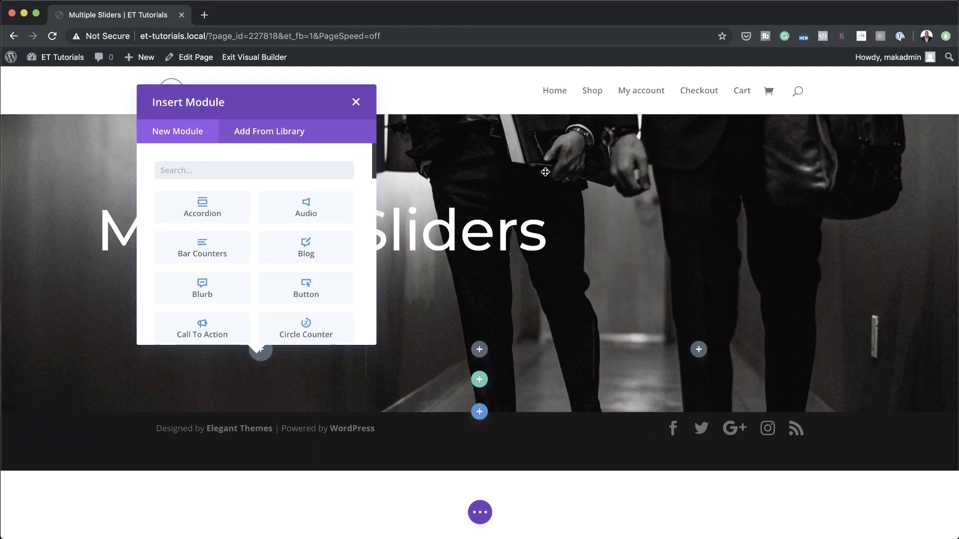
click(356, 103)
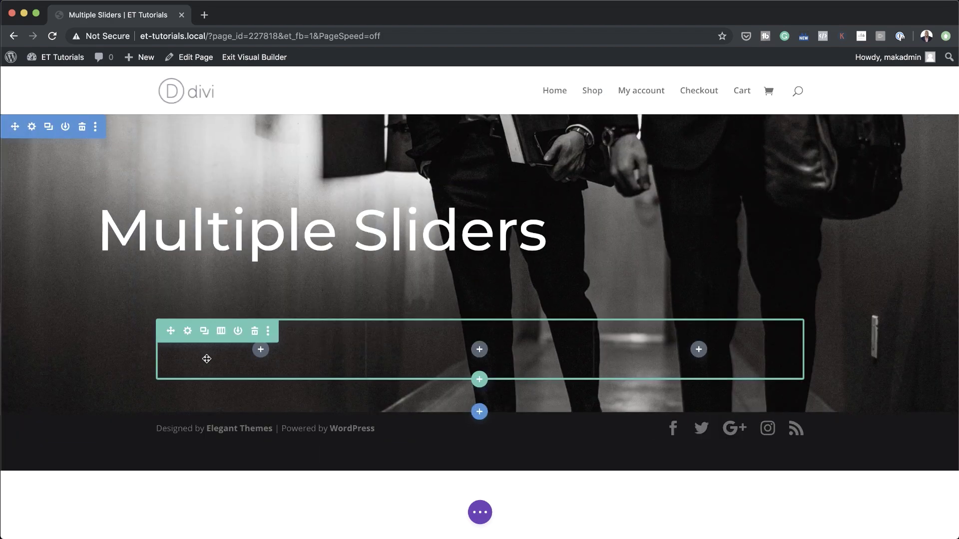
- Set the three-column row's max width to 80% and save the row settings
click(188, 331)
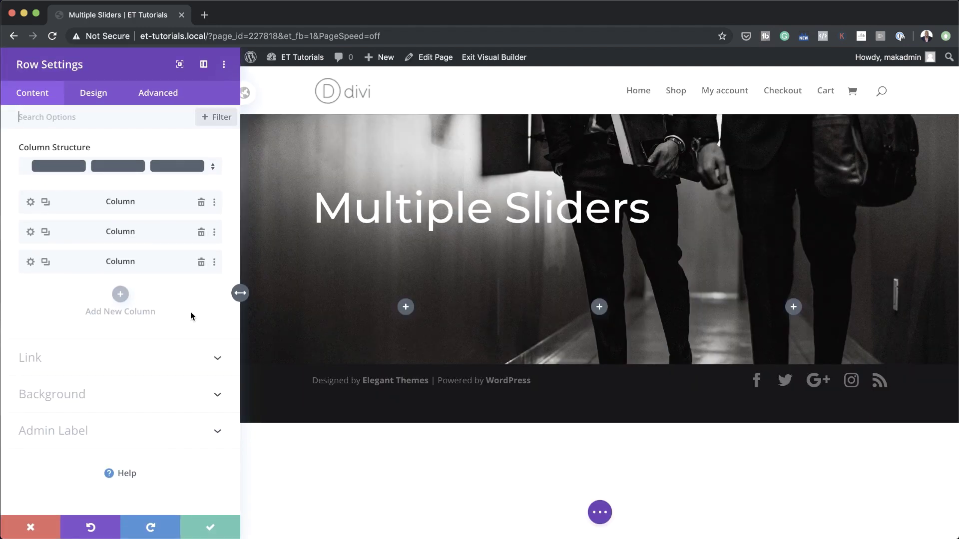
click(107, 99)
click(52, 150)
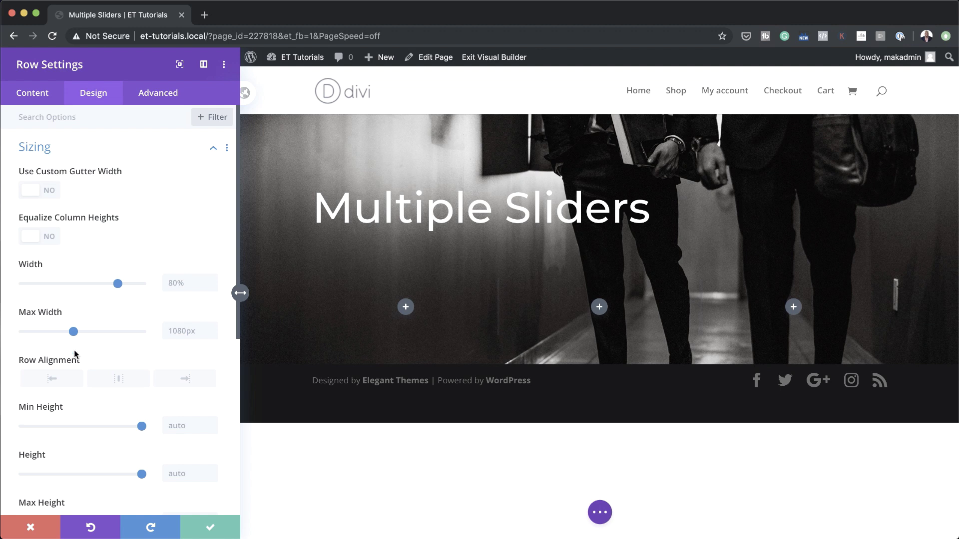
click(181, 330)
click(177, 378)
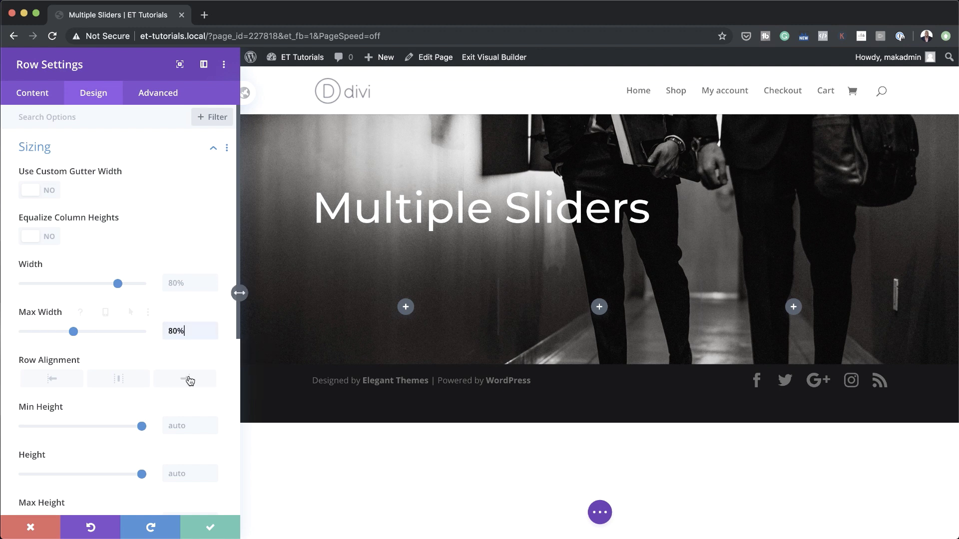
click(210, 527)
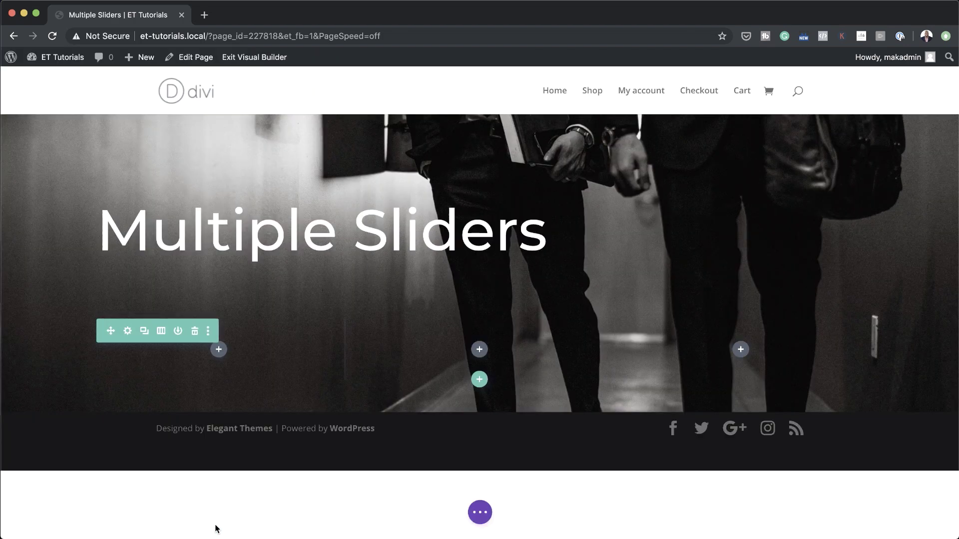
- Add a Slider module to the first column of the three-column row
click(218, 350)
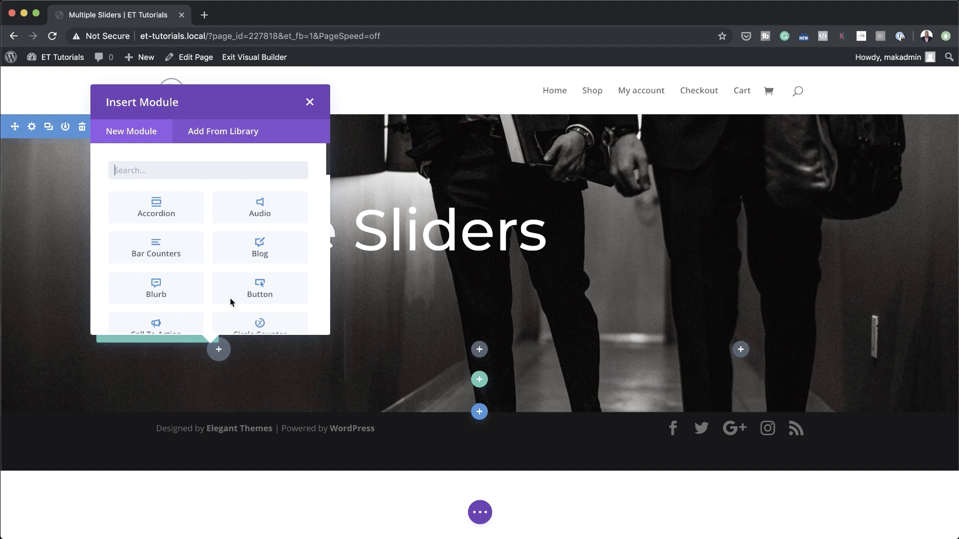
text(slide)
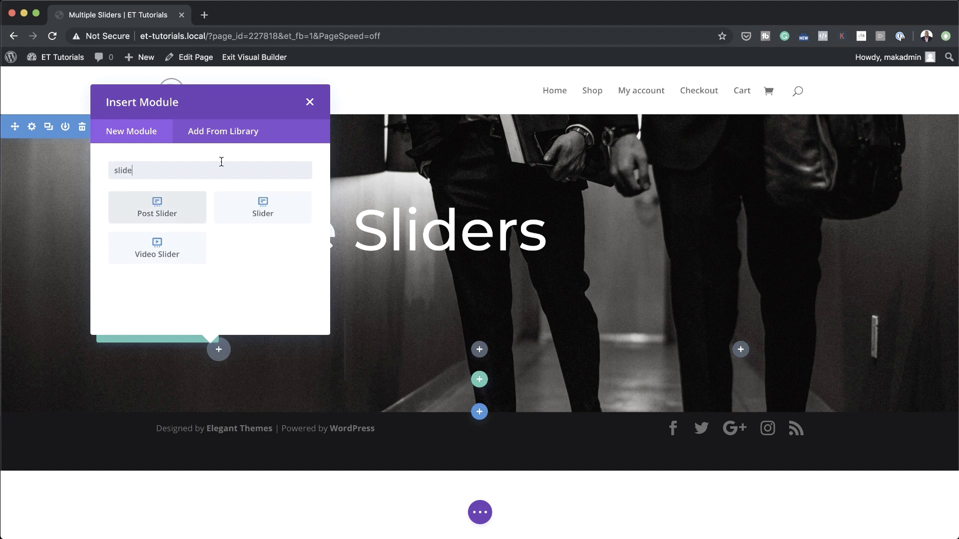
click(279, 212)
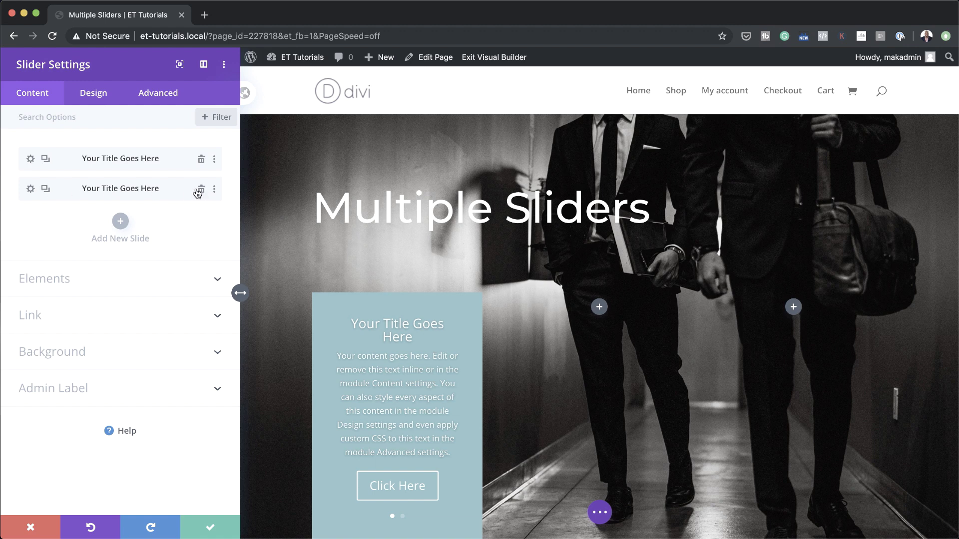
- Turn off the slider's arrows and controls, and set its background color to the transparent saved swatch
click(138, 250)
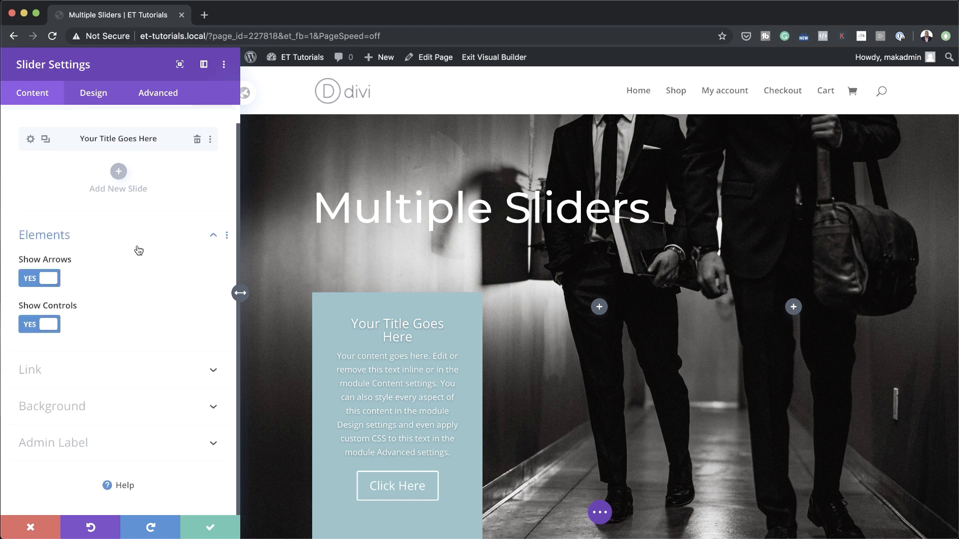
click(30, 280)
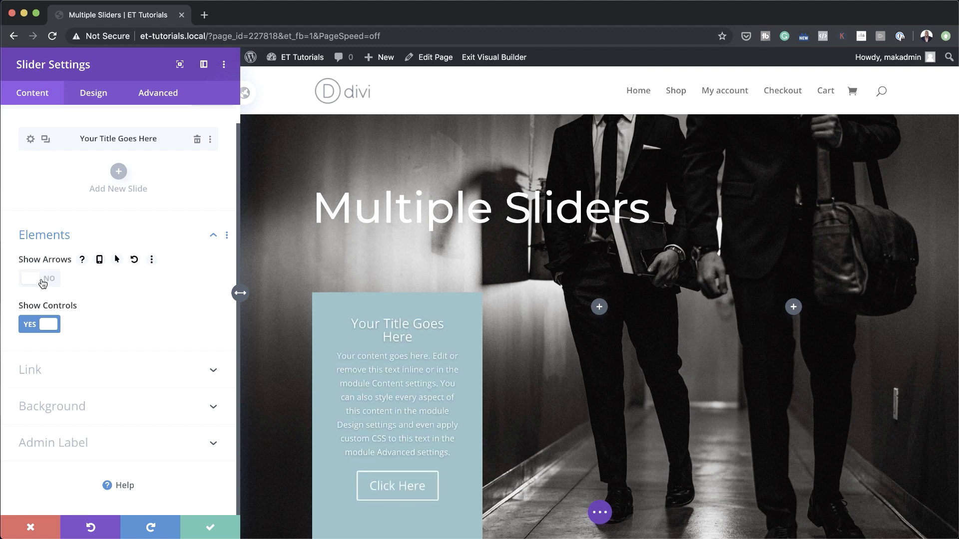
click(30, 329)
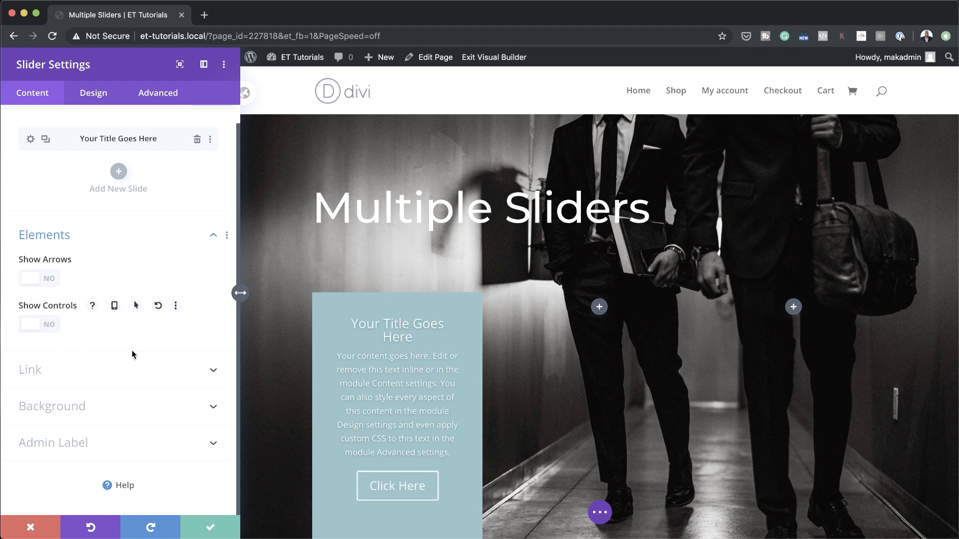
click(67, 407)
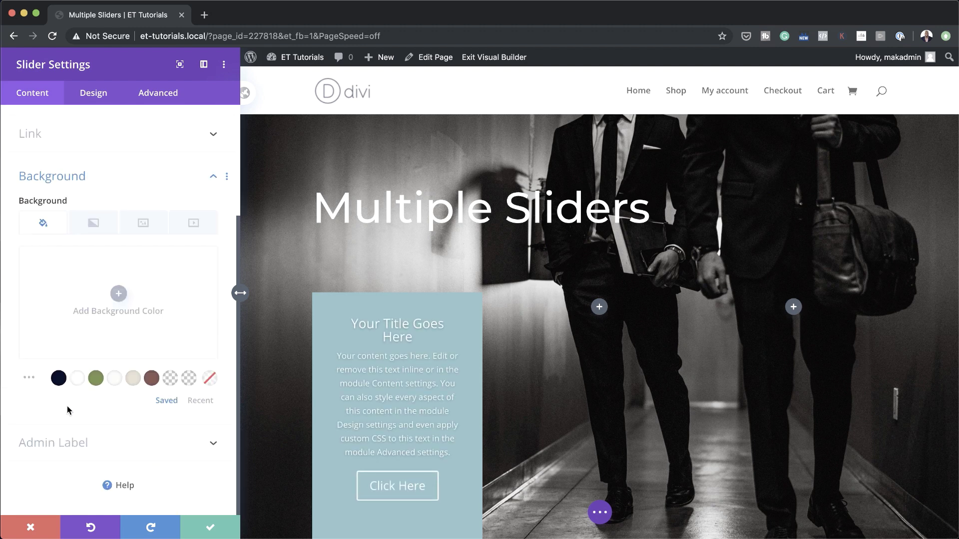
click(188, 380)
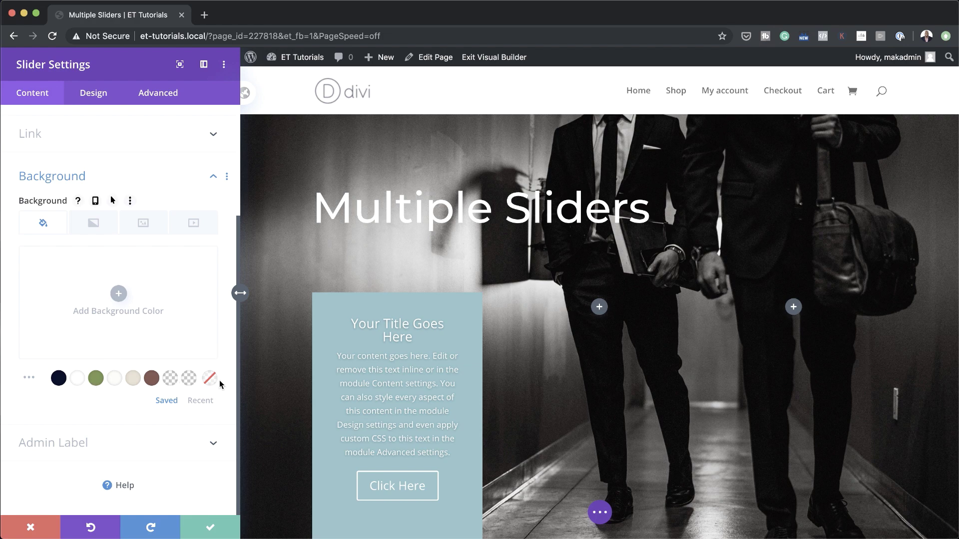
- Set the slider's text alignment to left in its design settings
click(100, 98)
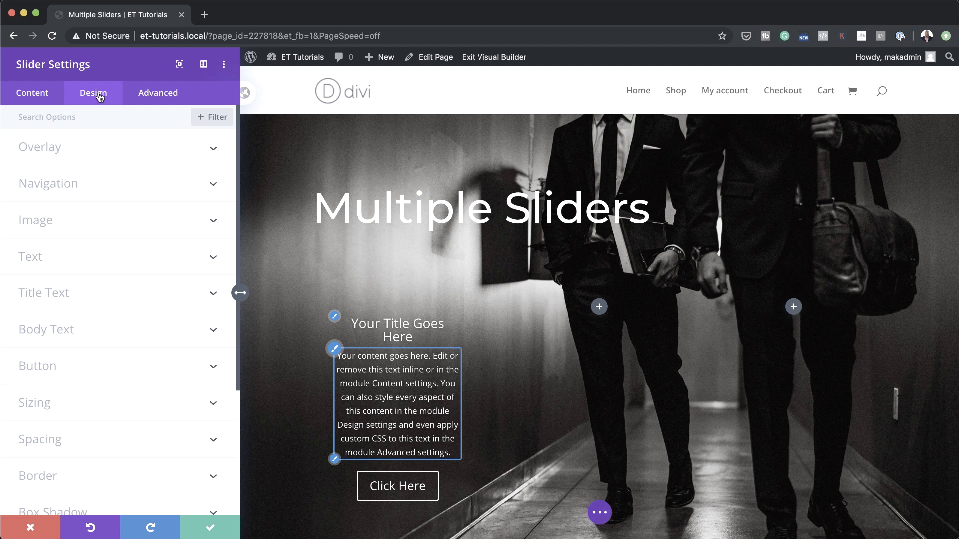
click(53, 256)
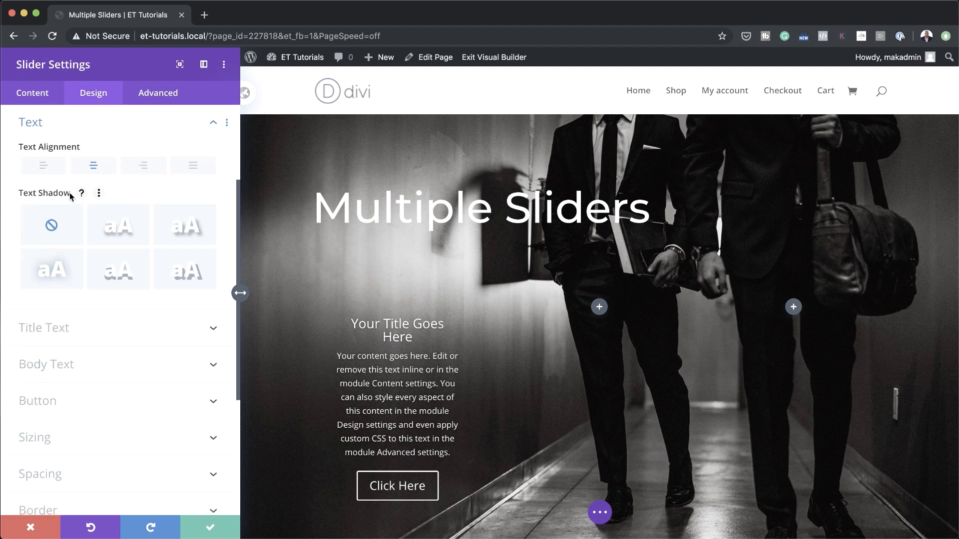
click(44, 170)
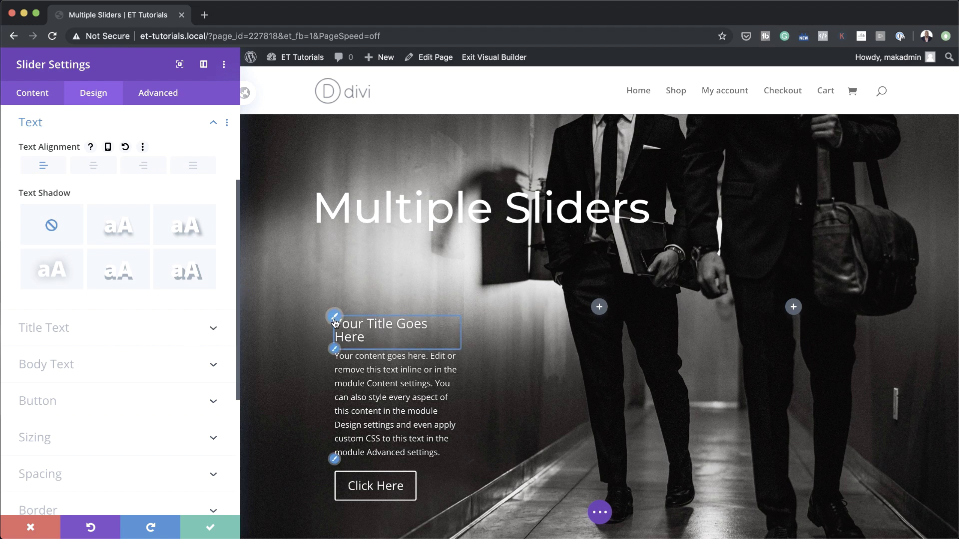
- Style the slider's title text with the Montserrat font and the Semi Bold weight
click(336, 317)
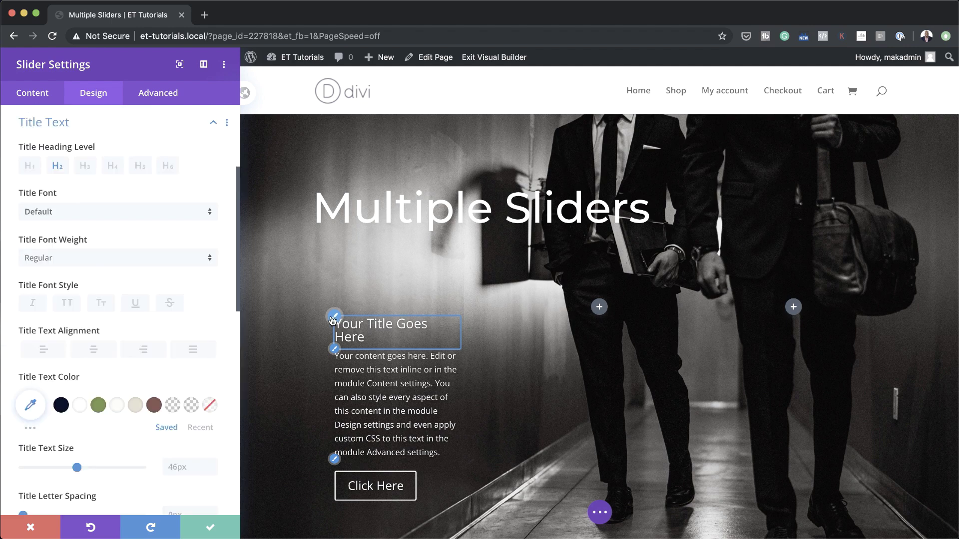
click(88, 215)
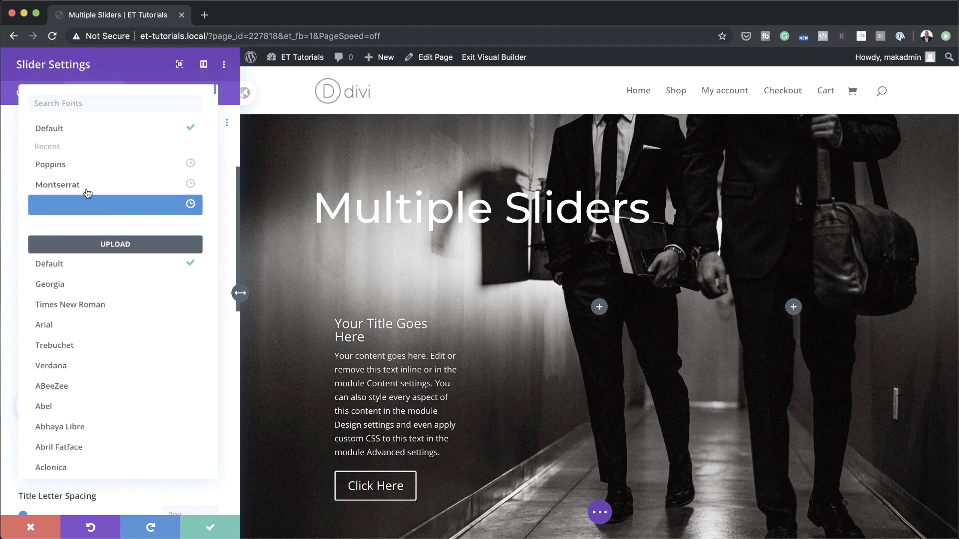
click(88, 189)
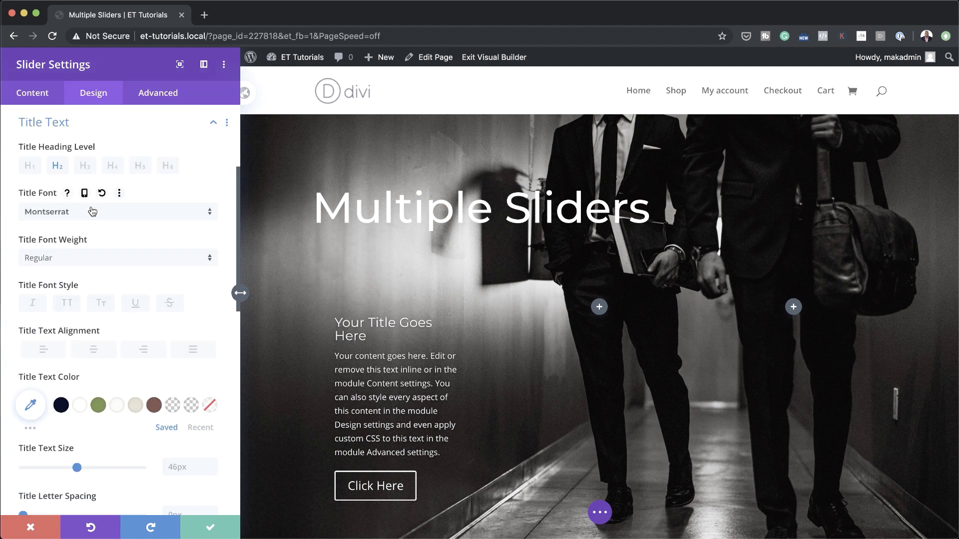
click(78, 258)
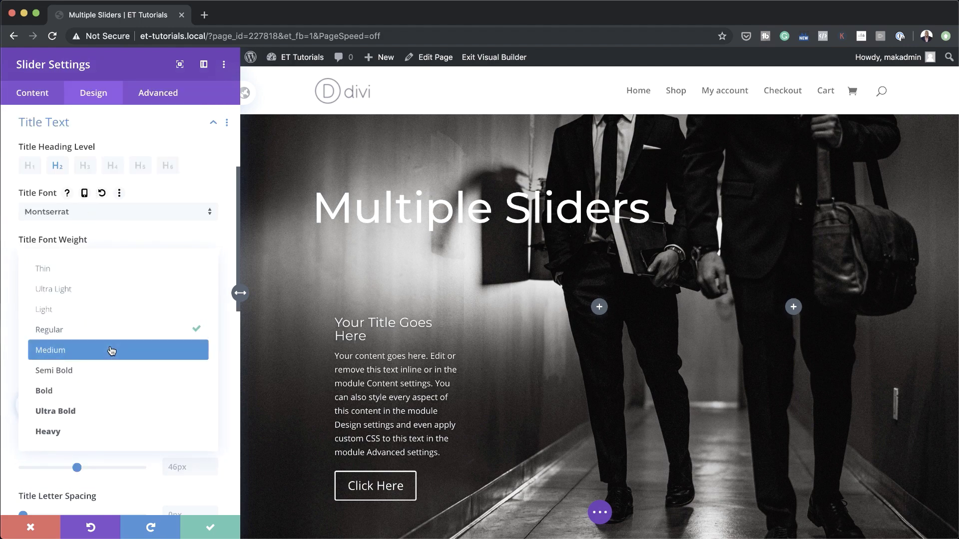
click(111, 371)
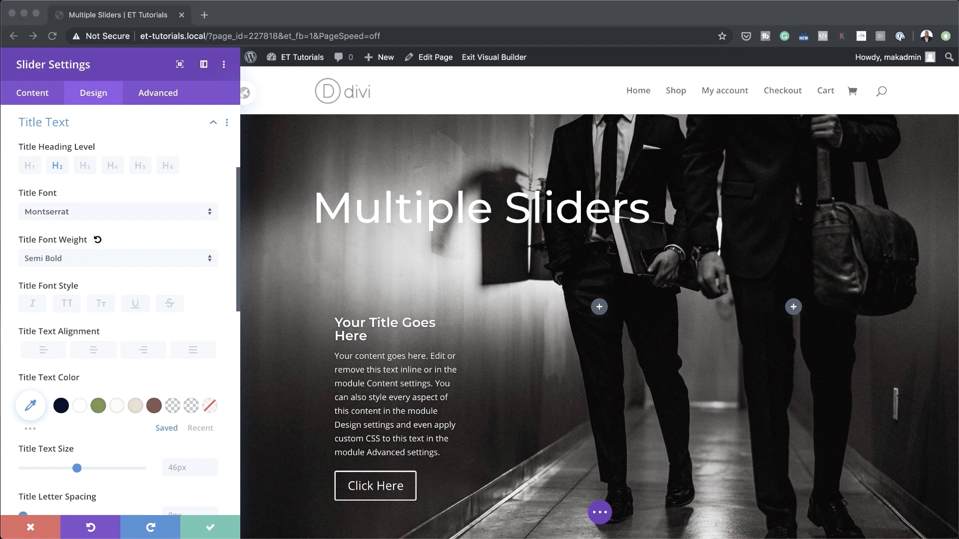
- Enable custom styles for the slider's button and set the button background color to #38b3cb
scroll(217, 280, down, 8)
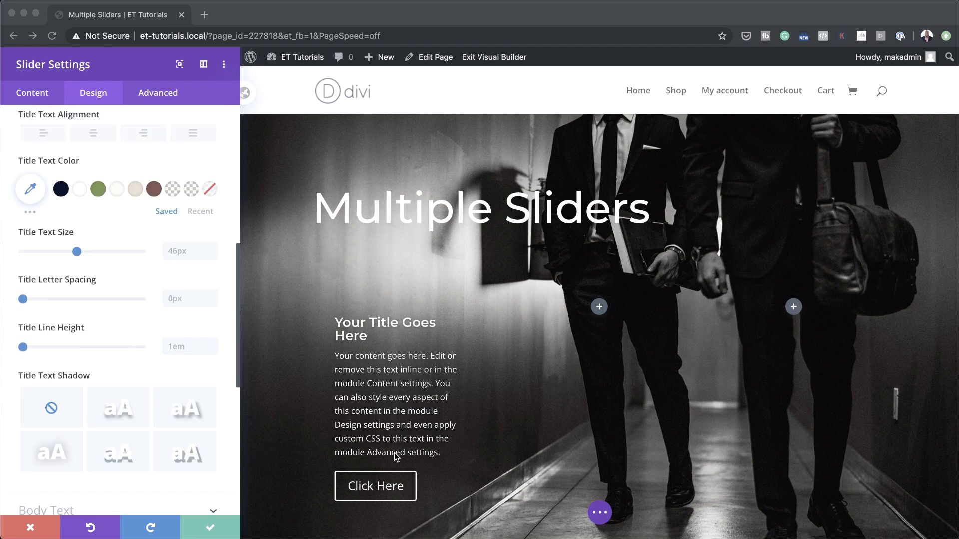
click(337, 474)
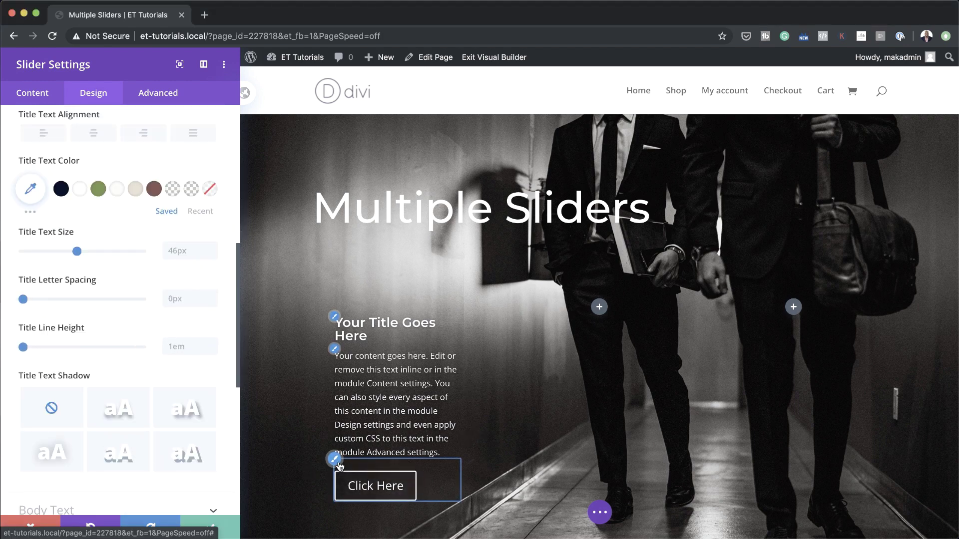
click(333, 459)
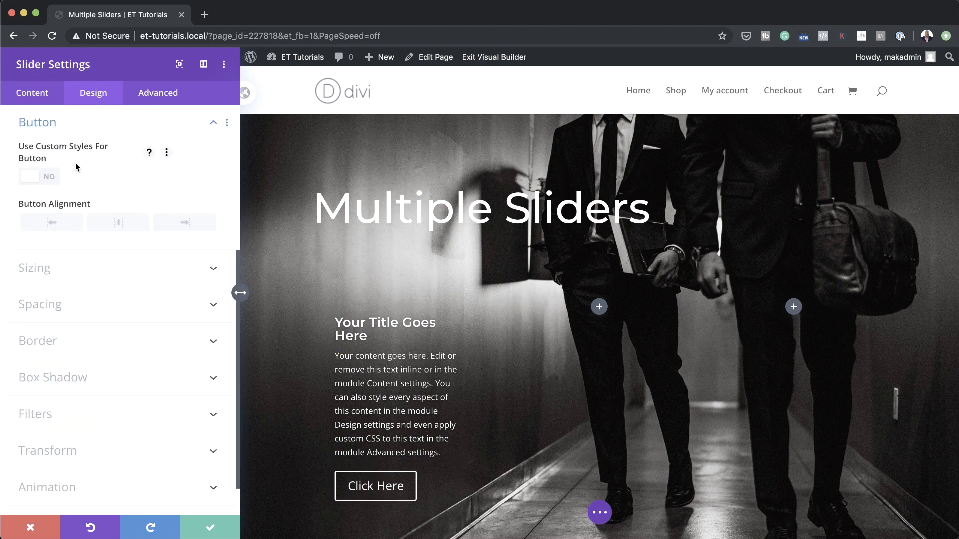
click(50, 179)
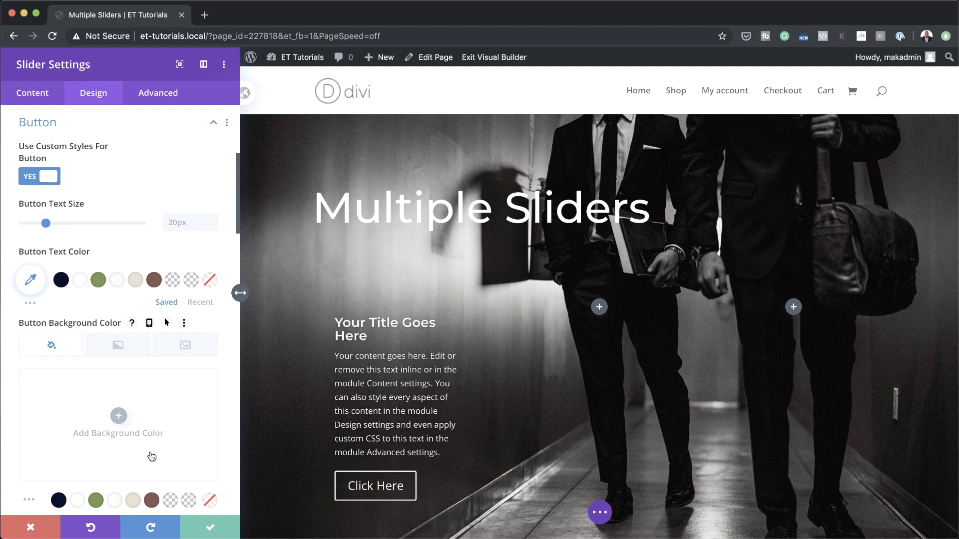
click(118, 416)
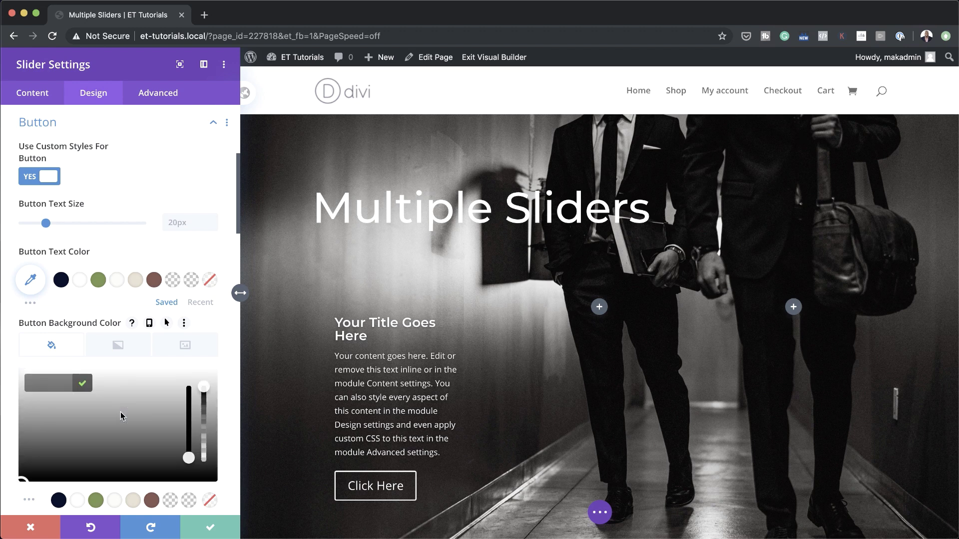
click(44, 383)
text(#38b3cb)
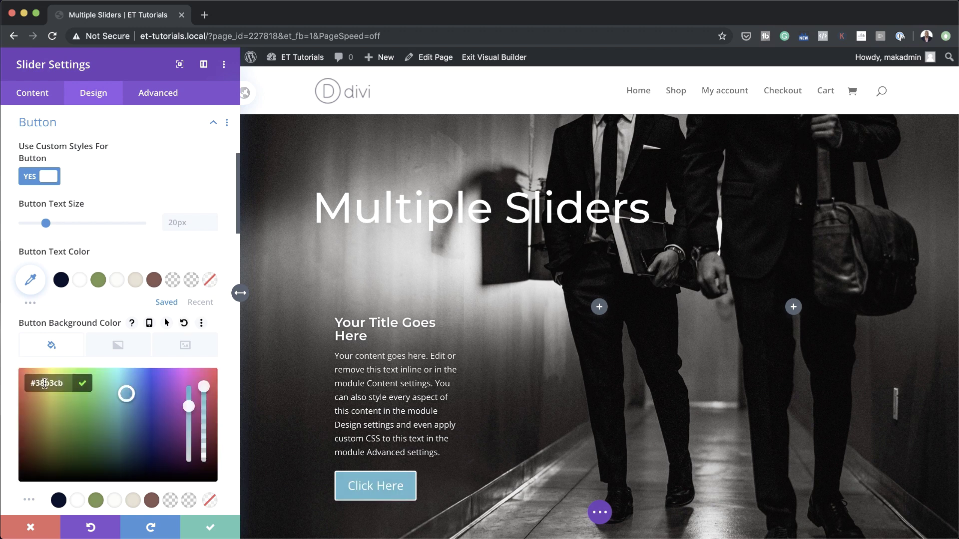
- Set the slider button's border width to 0px
scroll(149, 439, down, 2)
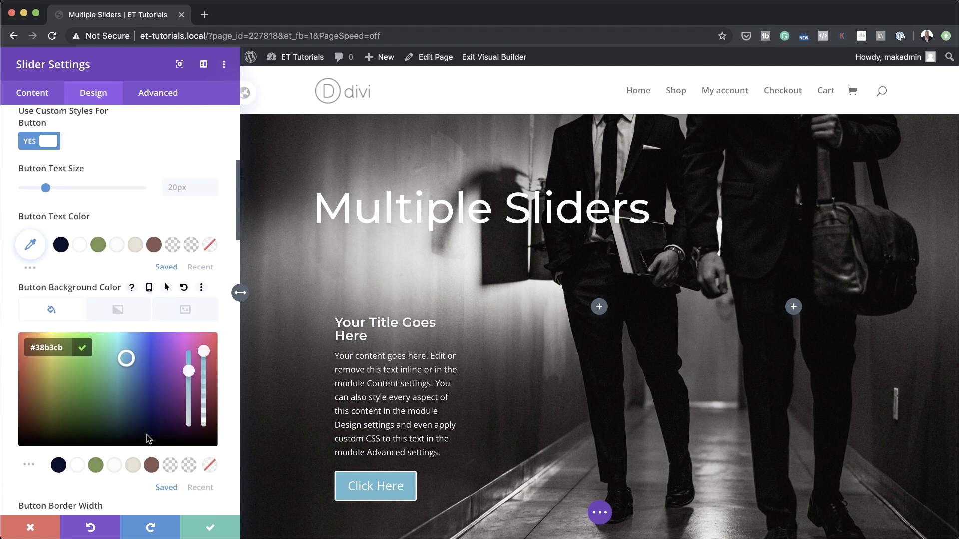
scroll(148, 439, down, 2)
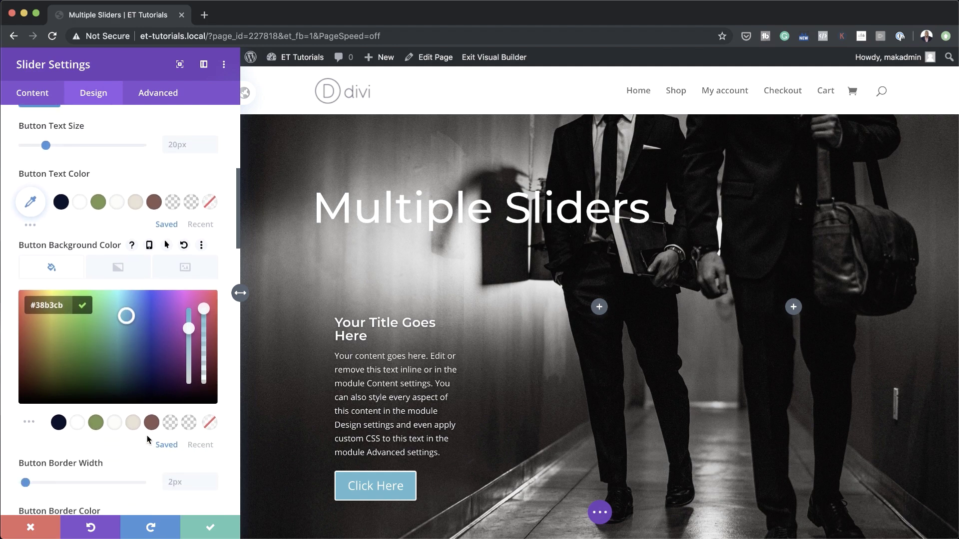
scroll(148, 439, down, 1)
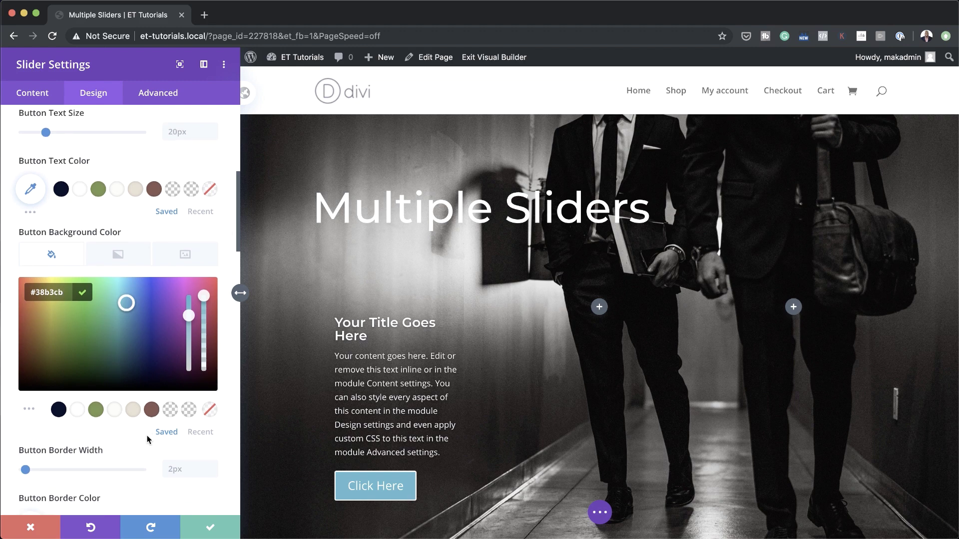
scroll(148, 439, down, 2)
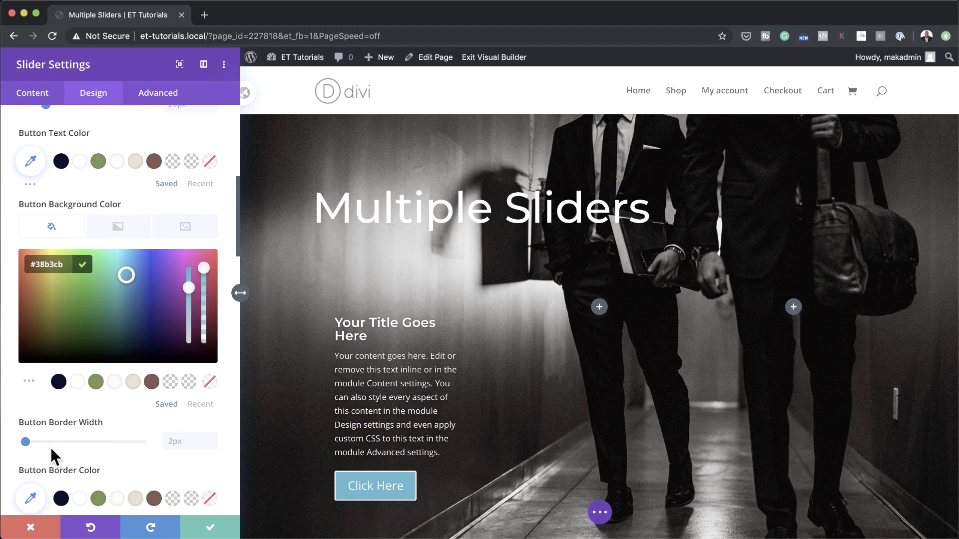
drag(26, 444, 14, 444)
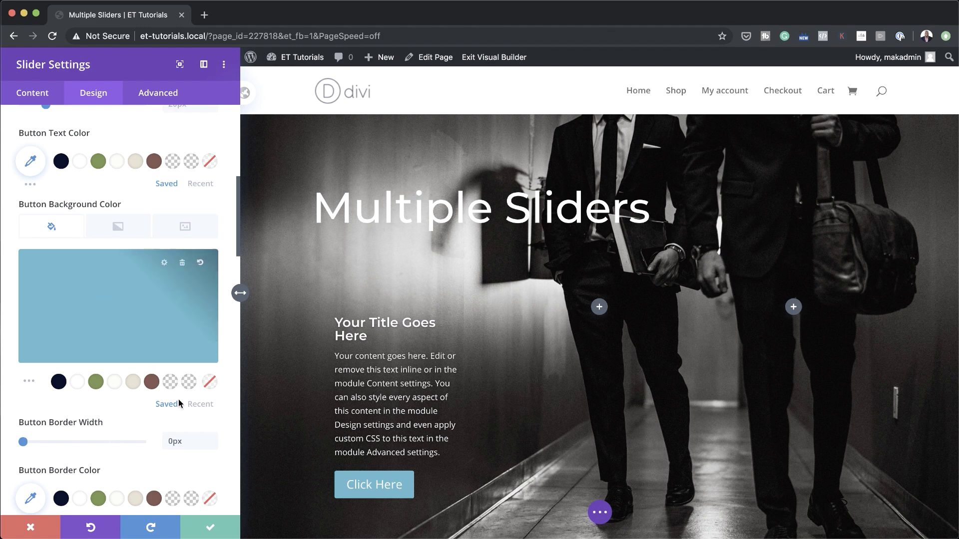
scroll(181, 409, down, 10)
scroll(180, 410, down, 8)
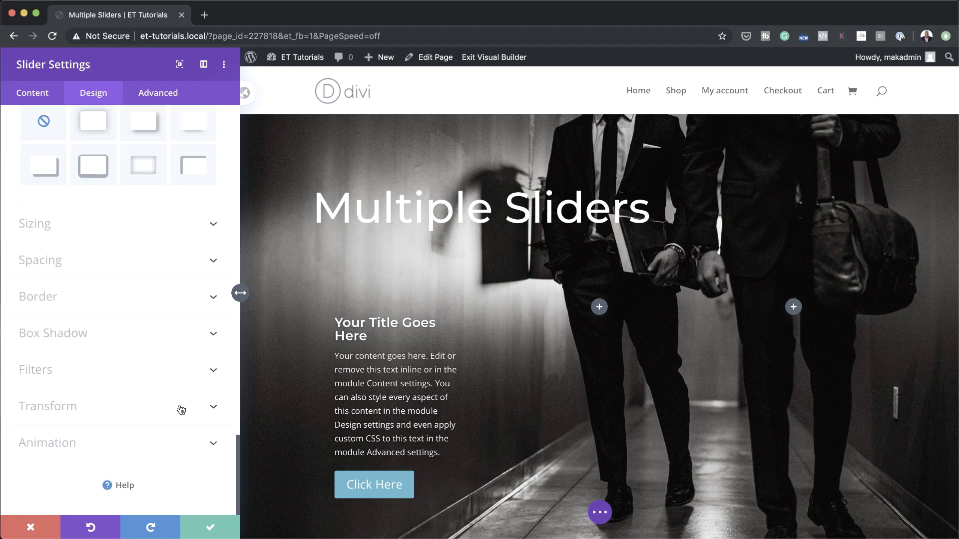
- Turn on the slider's automatic animation at a speed of 3000 ms and let it continue sliding on hover
click(50, 446)
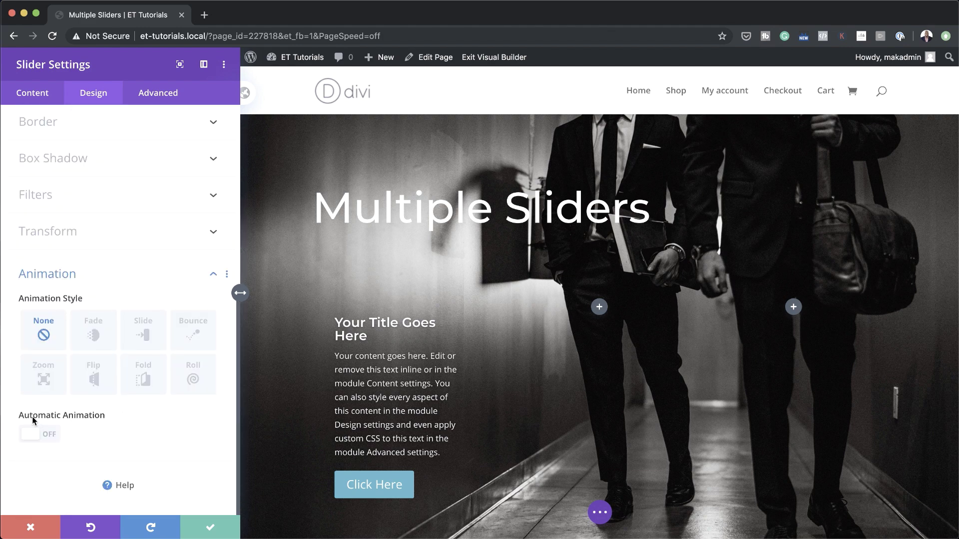
mouse_move(43, 420)
click(50, 435)
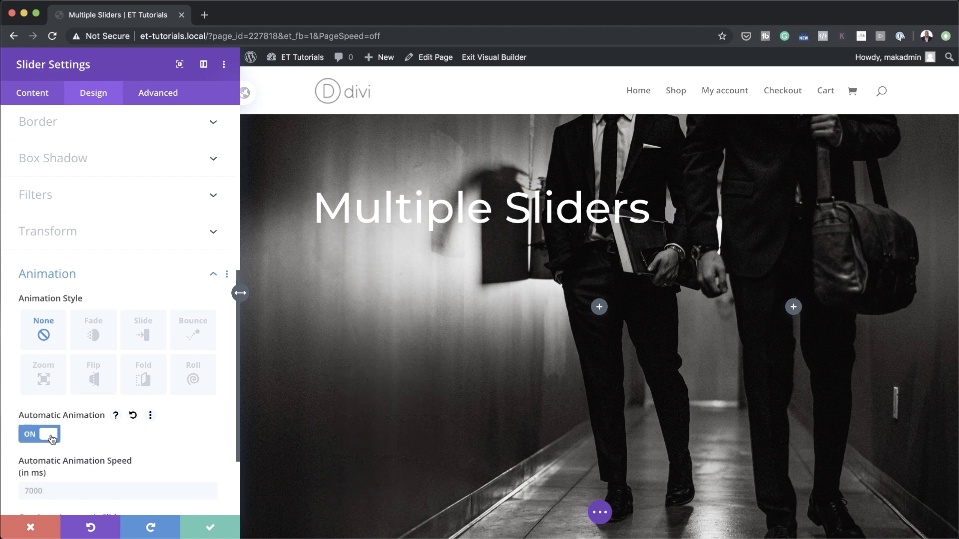
click(57, 491)
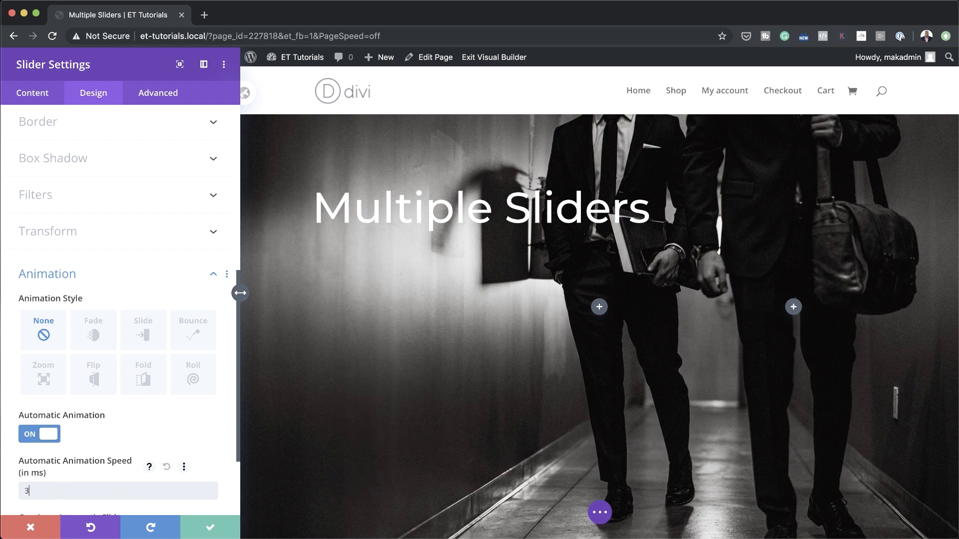
text(3000)
scroll(114, 422, down, 3)
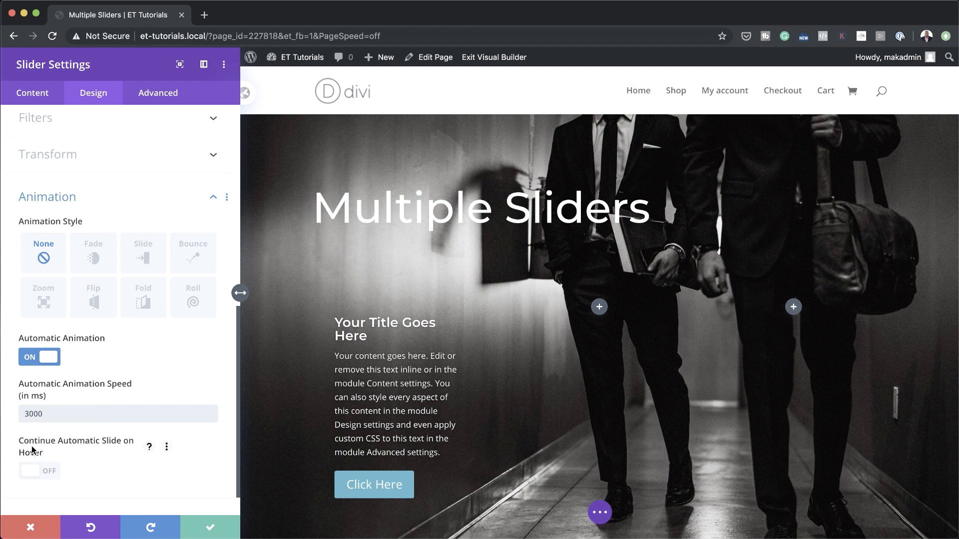
click(51, 476)
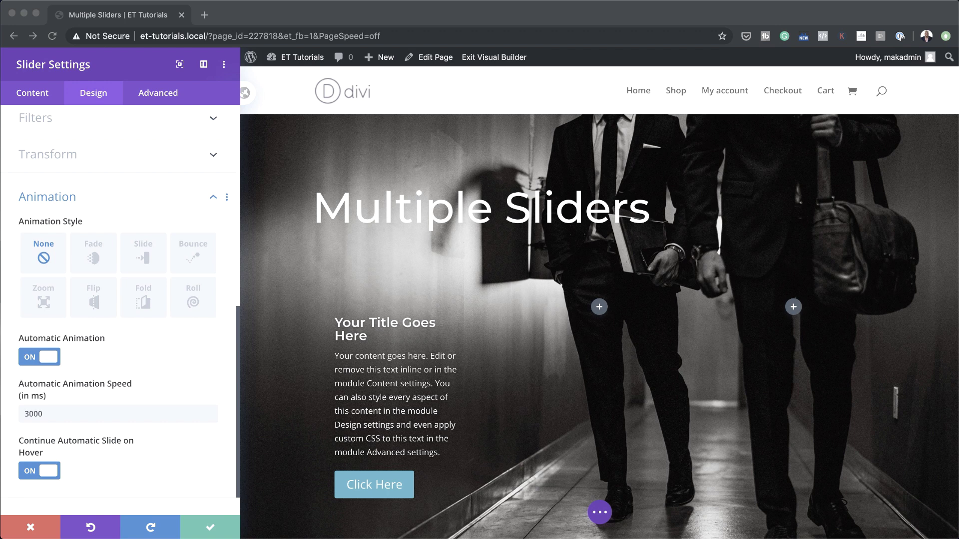
- Add the custom CSS "animation: none !important;" to the slider's slide description
click(154, 95)
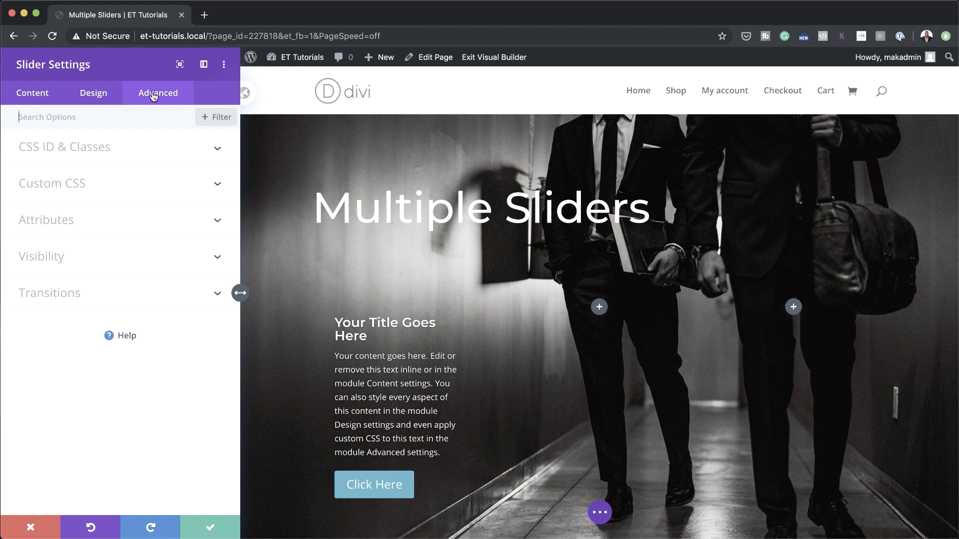
click(78, 180)
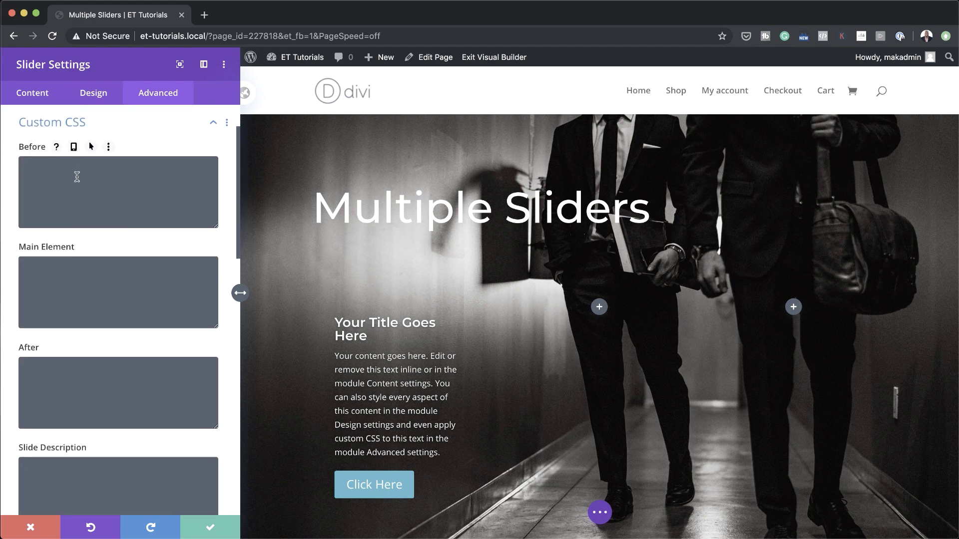
scroll(134, 419, down, 3)
click(106, 387)
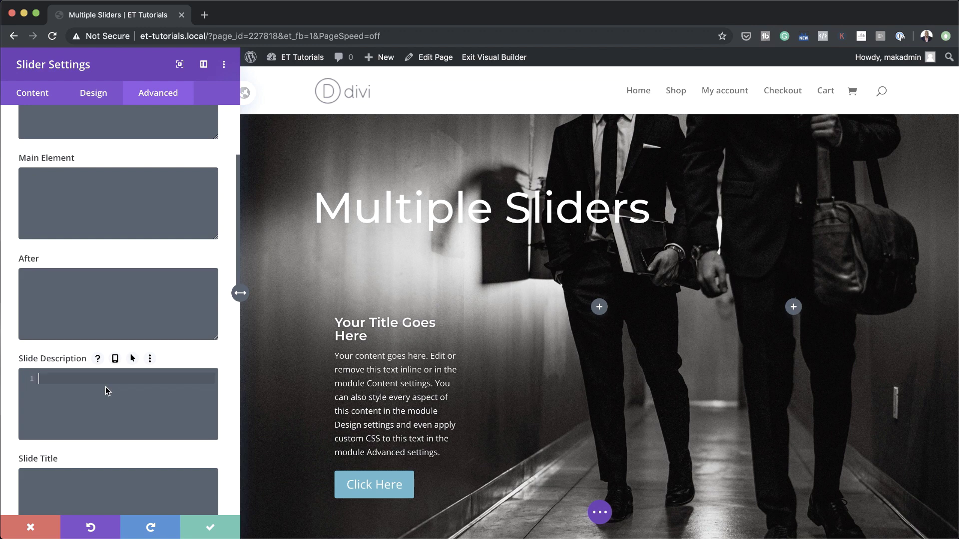
text(animation: none !important;)
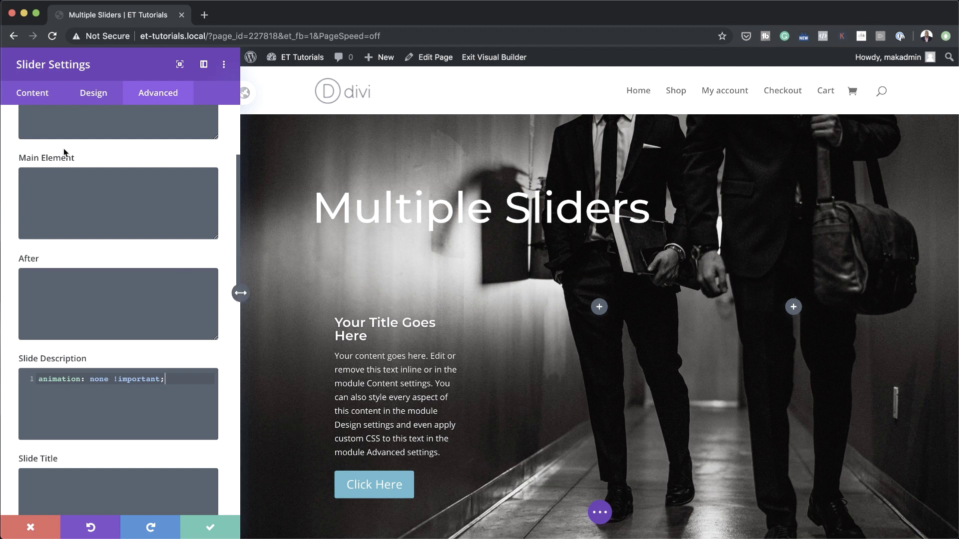
- Shorten the slide's body text to "Your content goes here." and save the slide
click(40, 96)
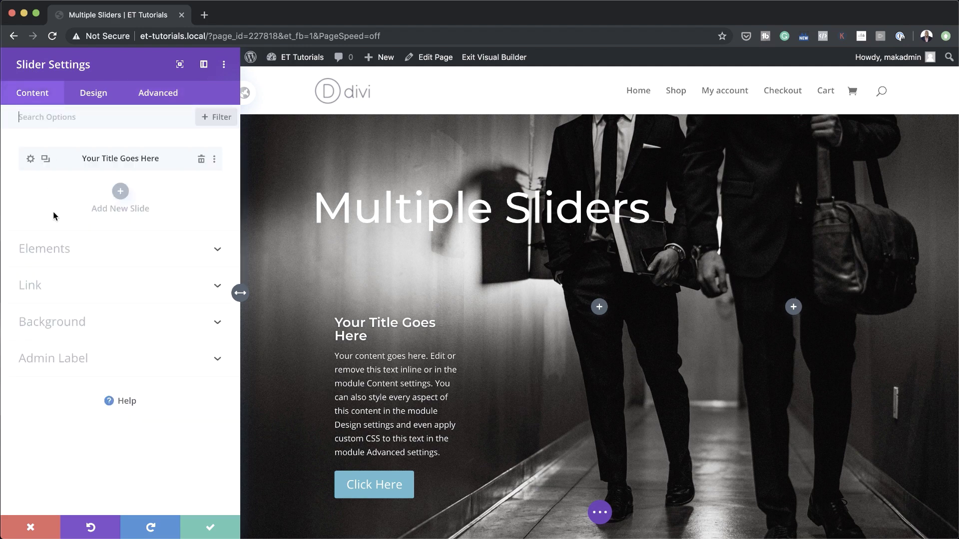
click(31, 159)
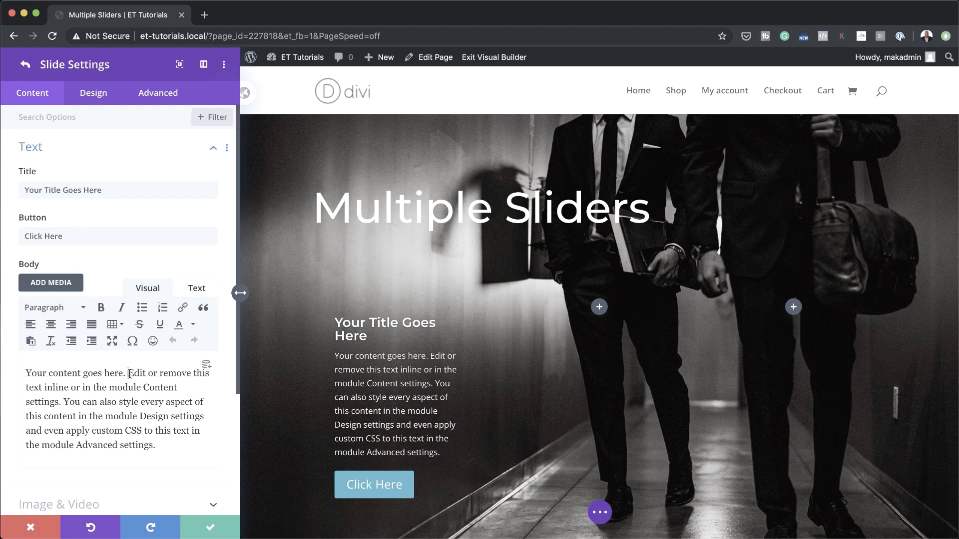
drag(128, 374, 181, 438)
key(BackSpace)
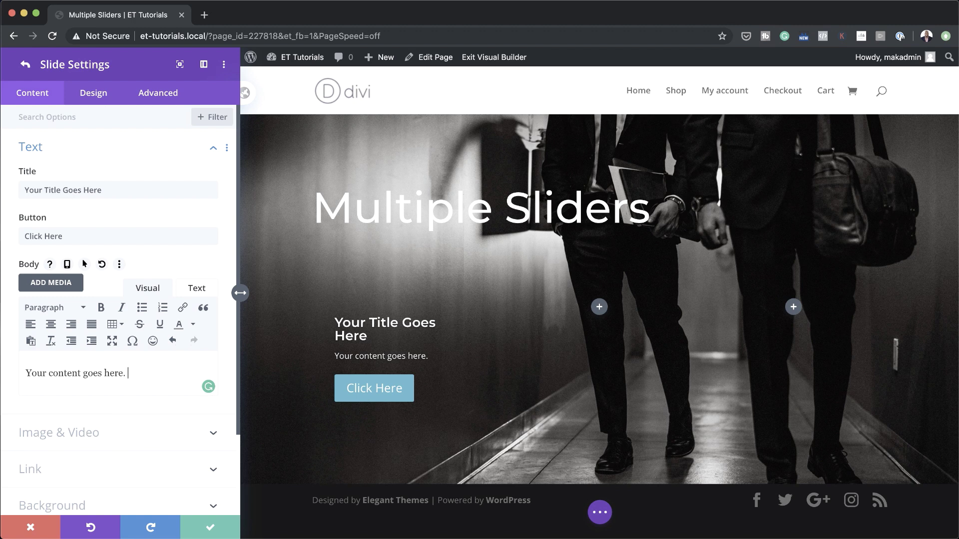
click(211, 528)
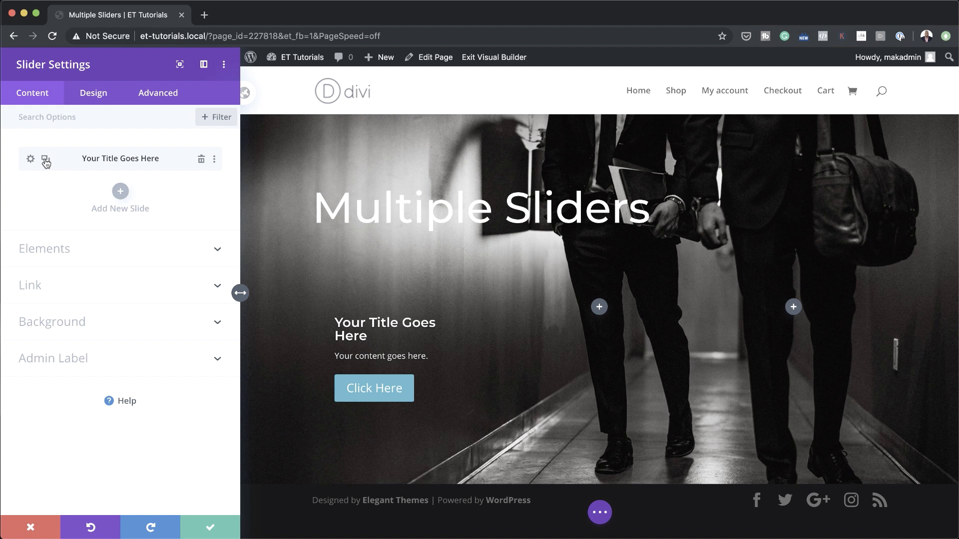
- Duplicate the slide twice so the slider has three slides, and save the slider
click(45, 160)
click(45, 160)
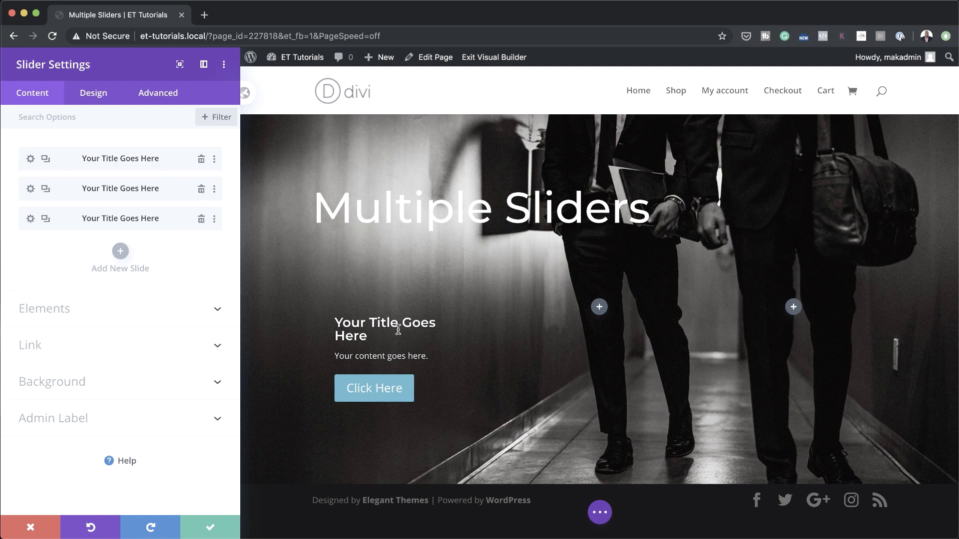
click(212, 526)
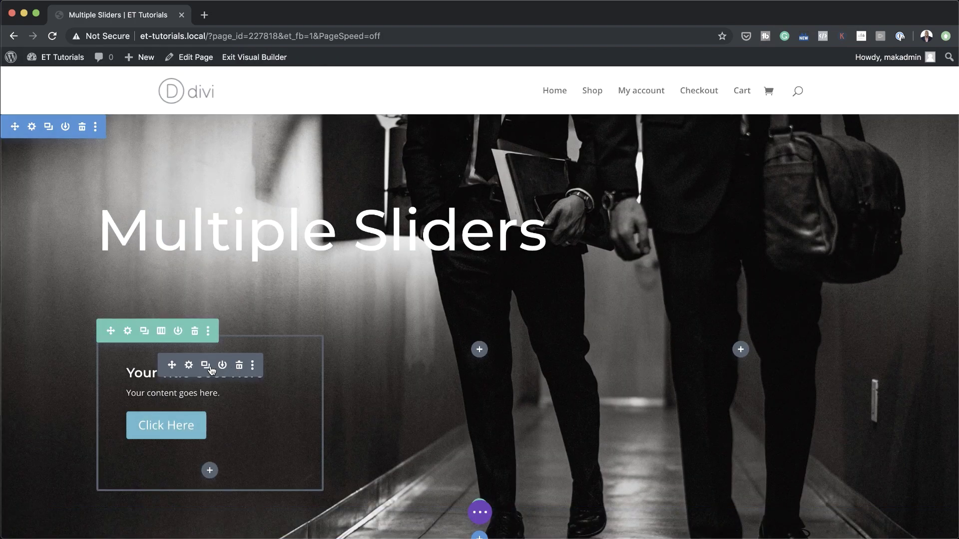
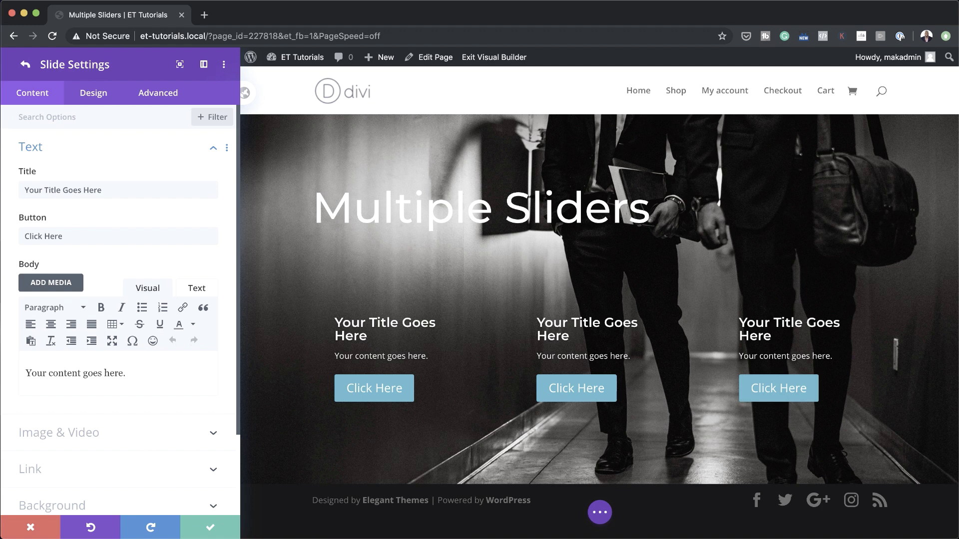
- Set the background color of the slide in the first column's slider to #00b2ca
scroll(122, 424, down, 3)
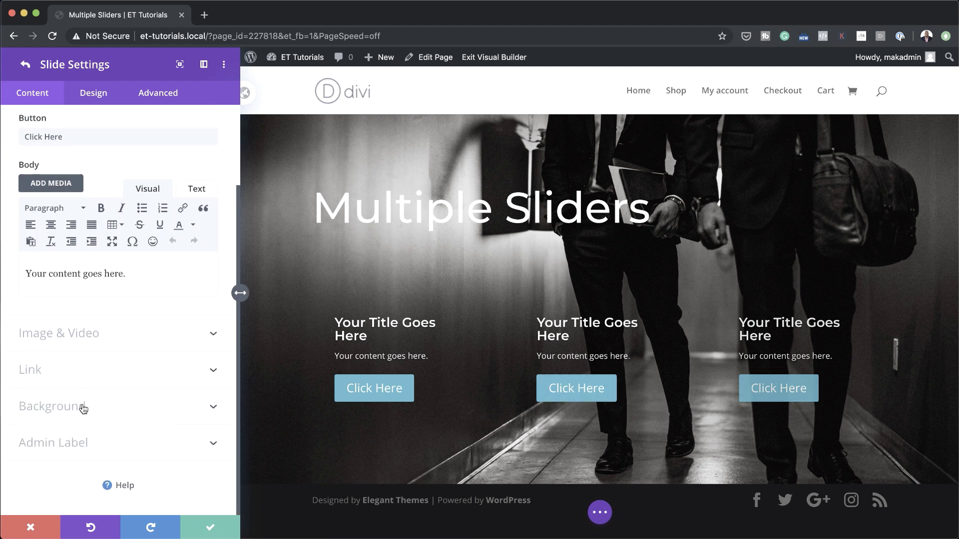
click(81, 405)
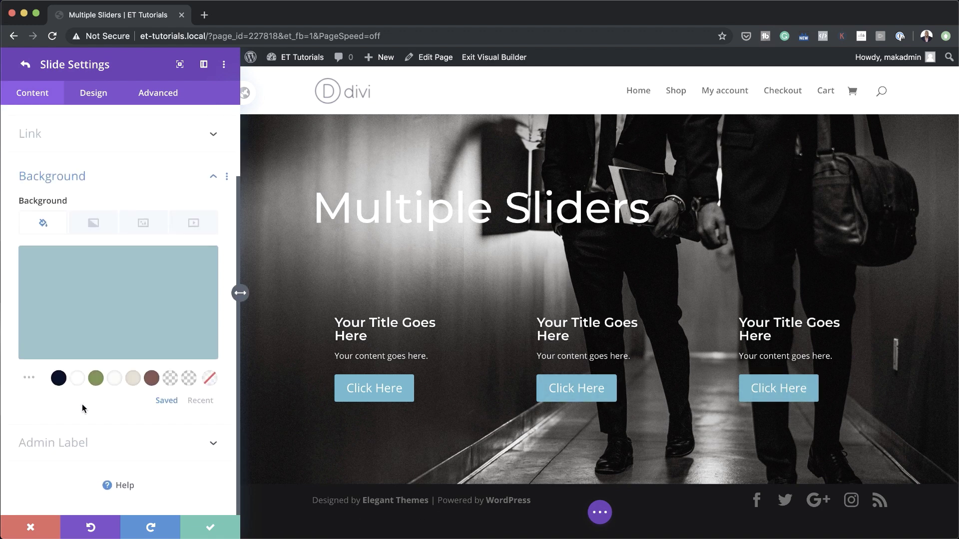
click(123, 305)
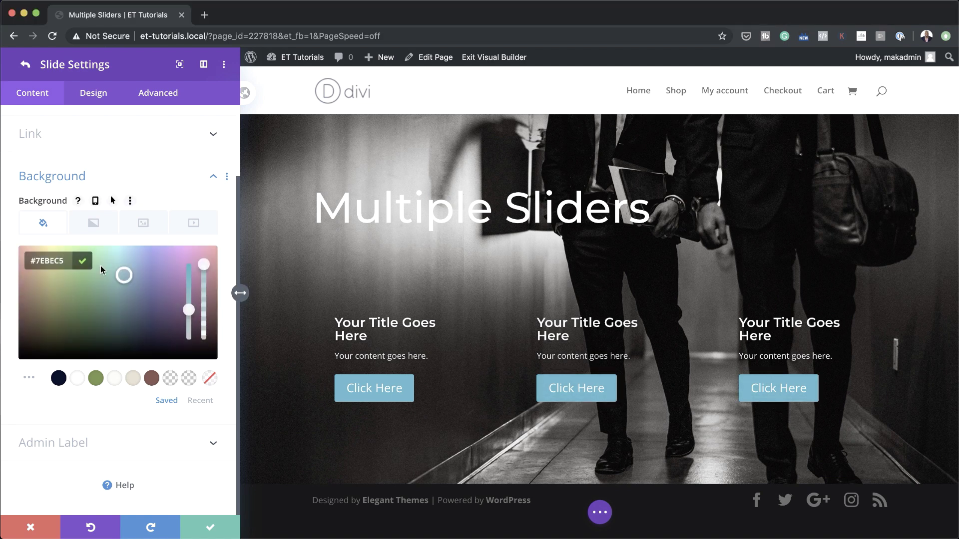
click(37, 259)
text(#00b2ca)
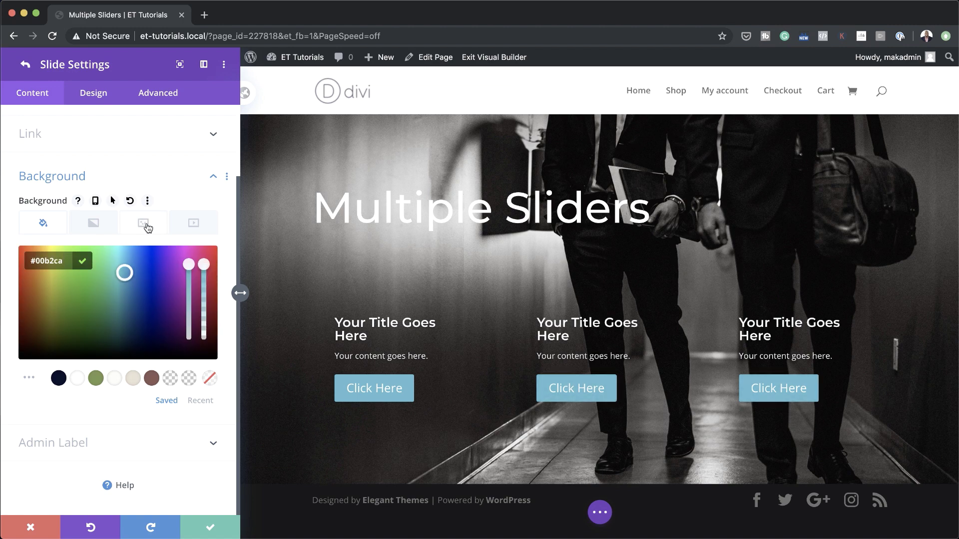
- Give the slide the background image law-firm-03.jpg and change its blend mode to tint it with the background color
click(145, 225)
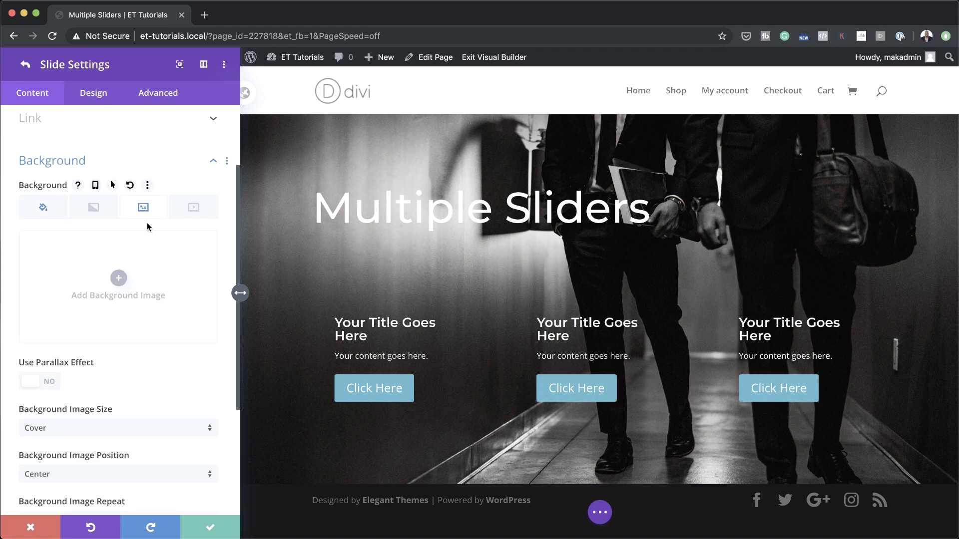
click(118, 279)
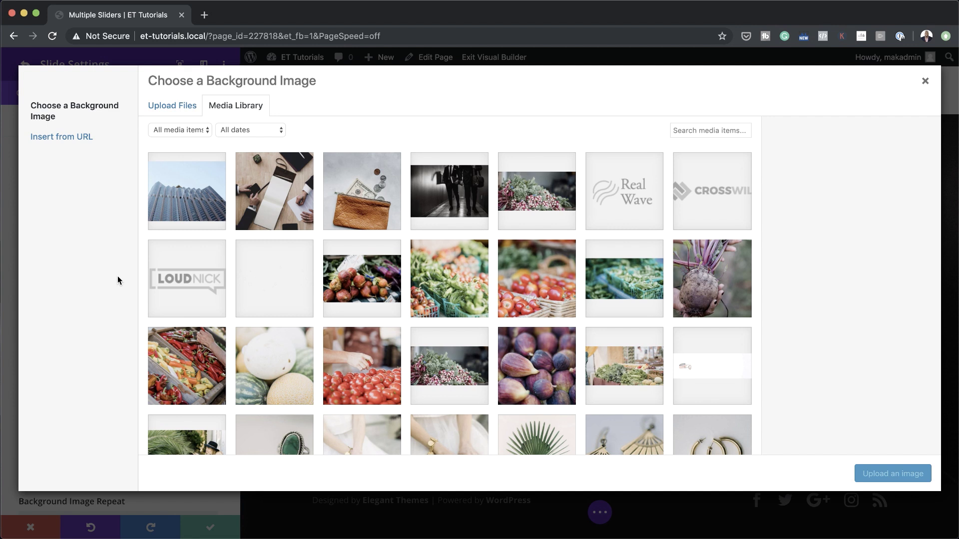
click(282, 217)
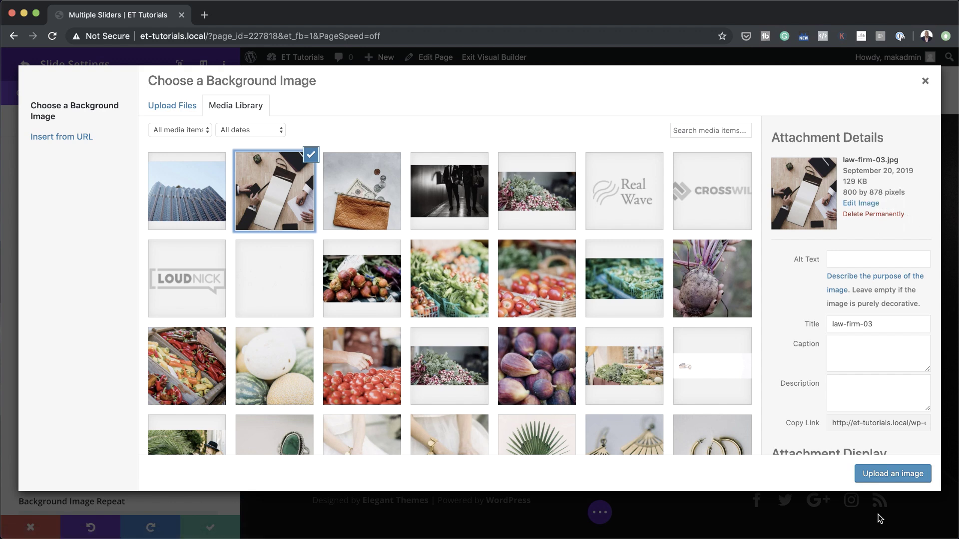
click(894, 474)
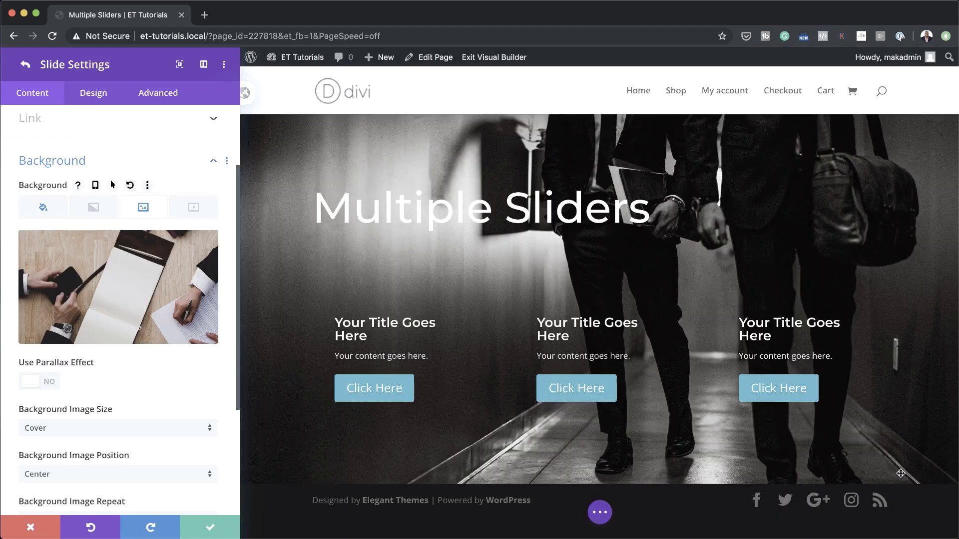
scroll(60, 394, down, 5)
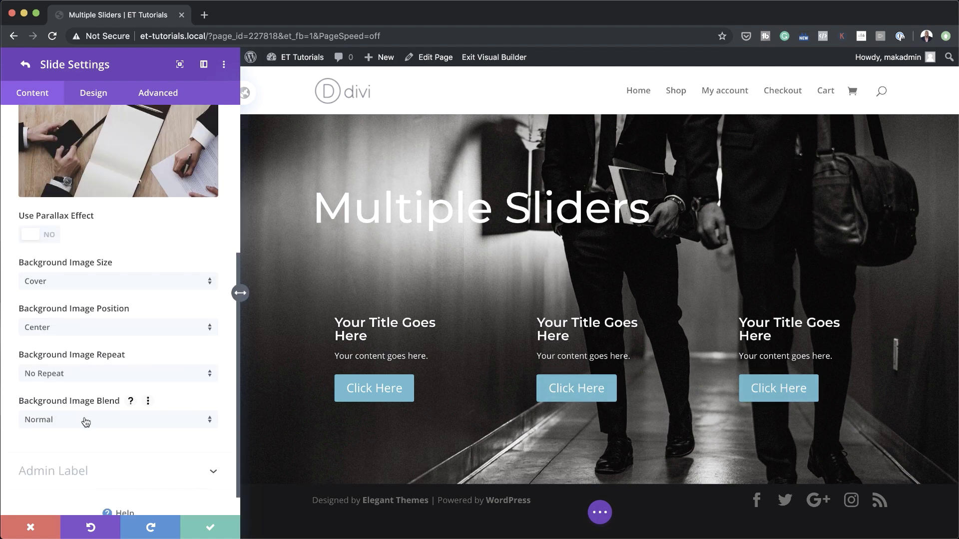
click(86, 422)
click(84, 179)
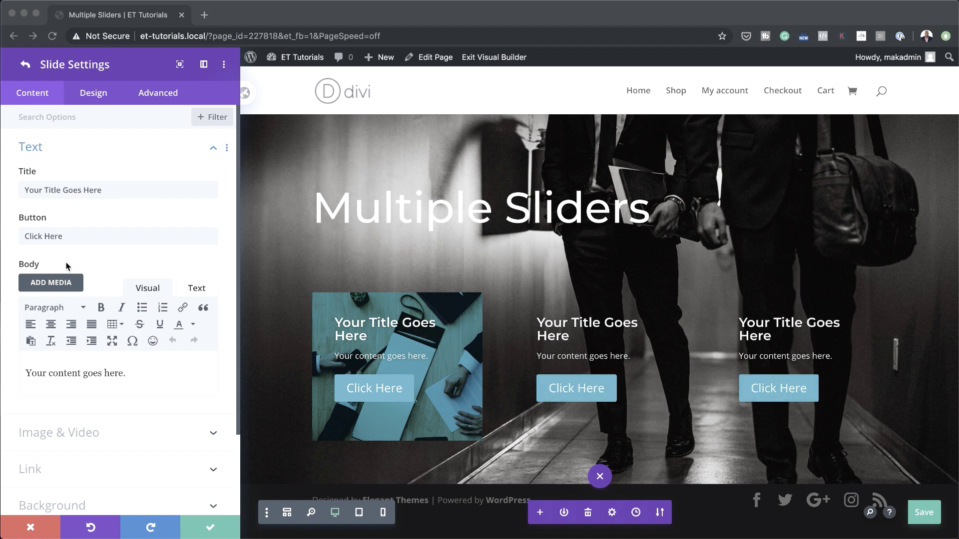
- Use custom styles for the slide's button and set the button background color to #ffffff
click(95, 98)
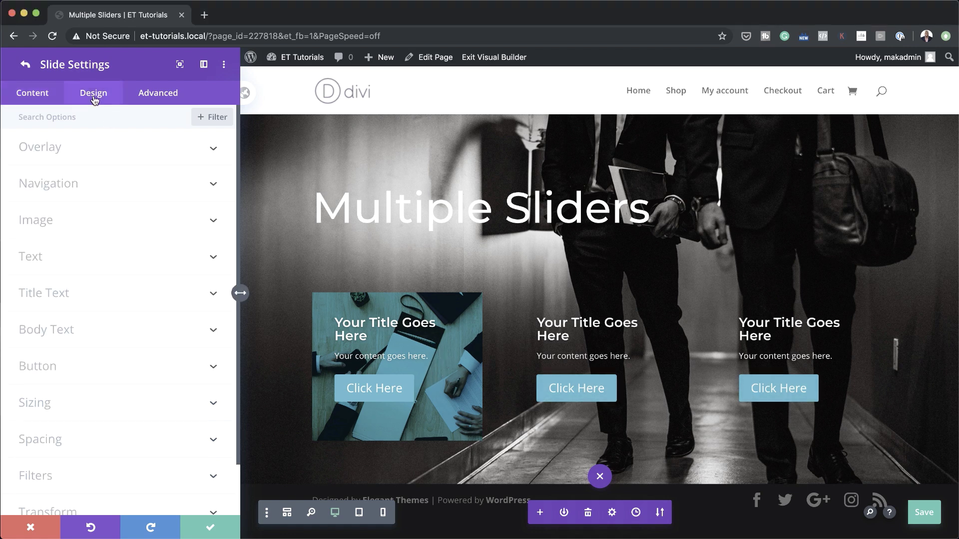
scroll(68, 204, down, 4)
click(69, 200)
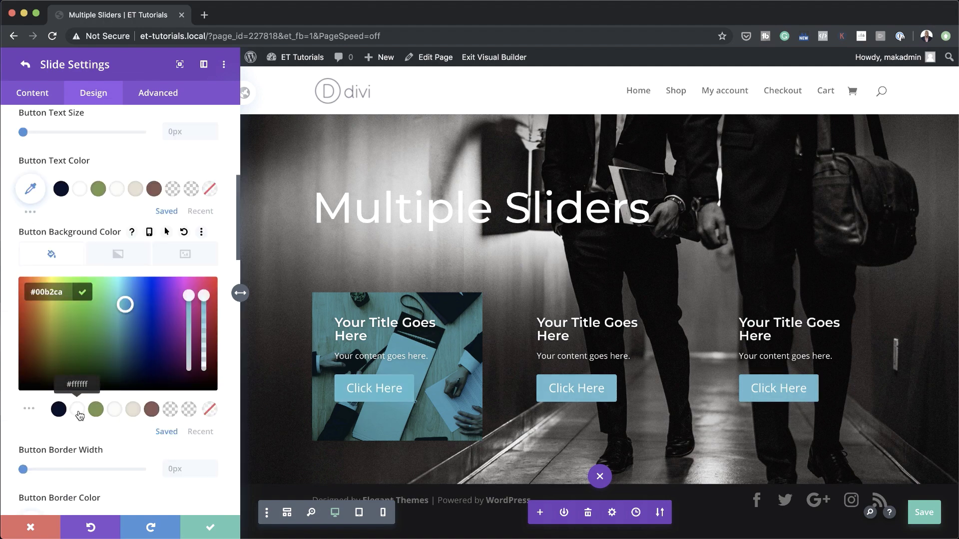
click(78, 410)
- Set the slide's button text color to #00b2ca and save both the slide and the slider
scroll(136, 360, up, 4)
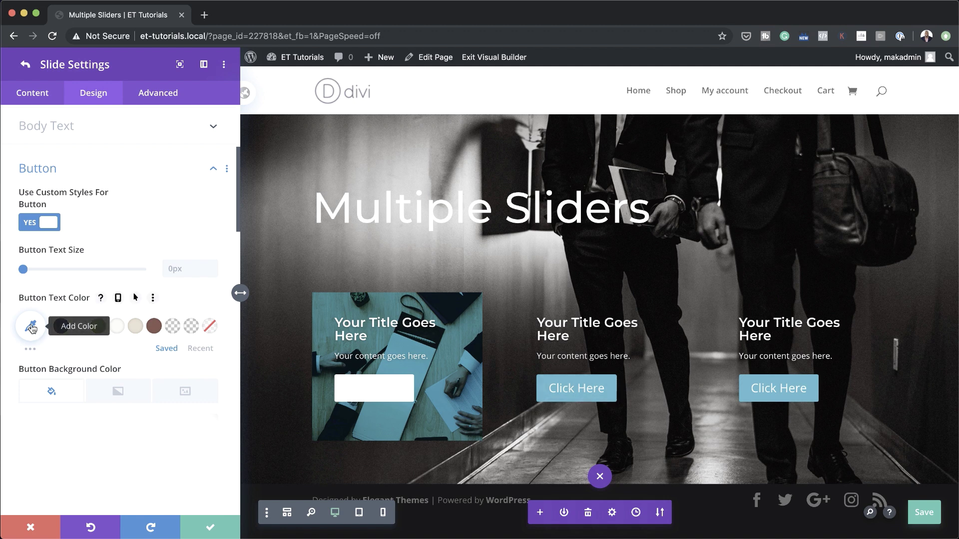
click(31, 328)
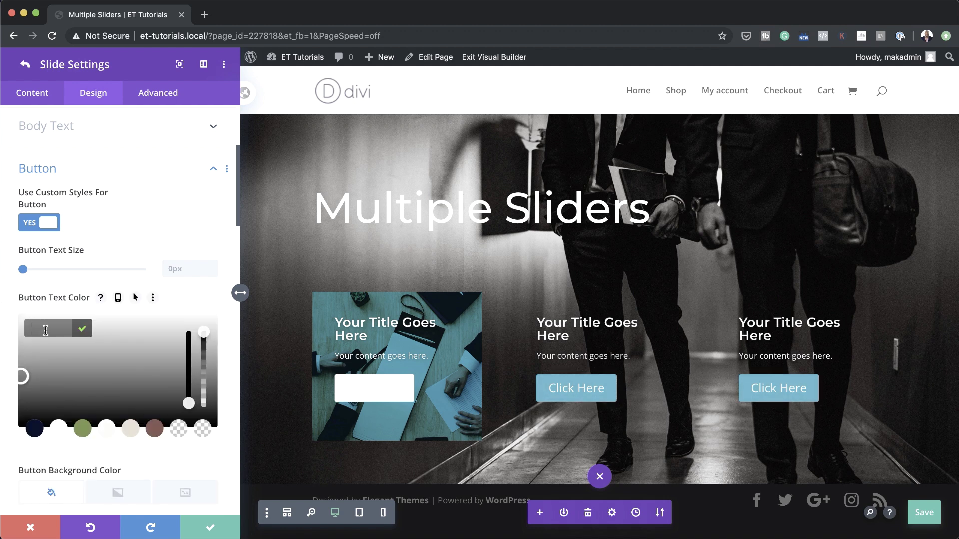
text(#0082ca)
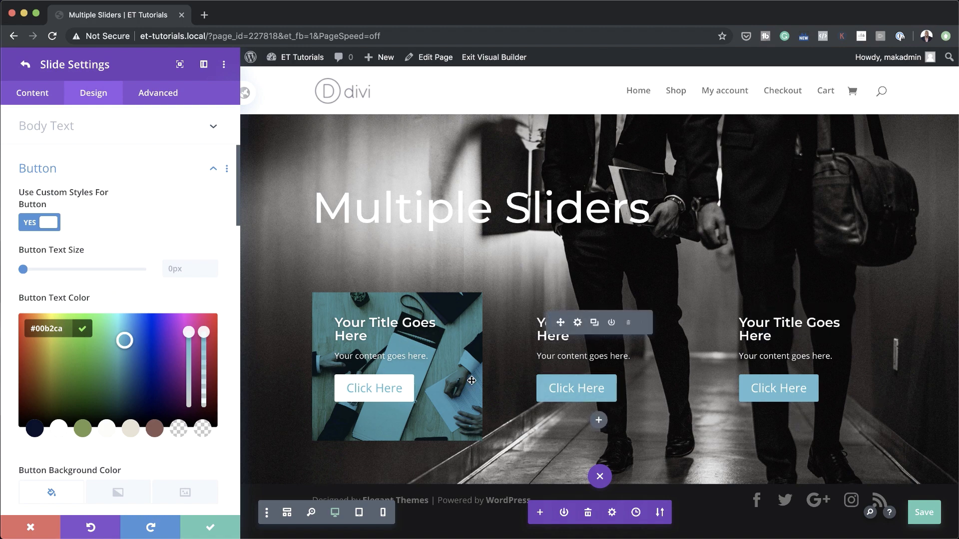
click(212, 528)
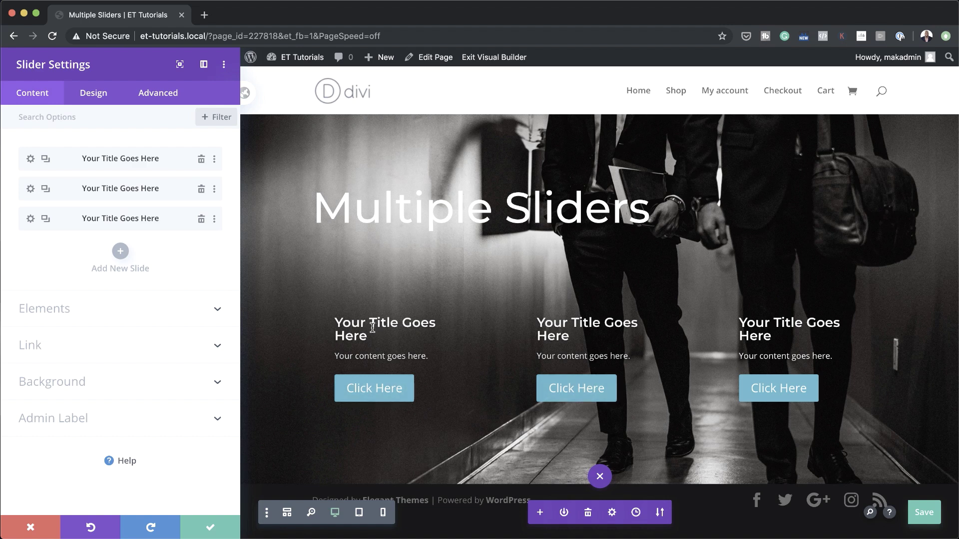
click(210, 531)
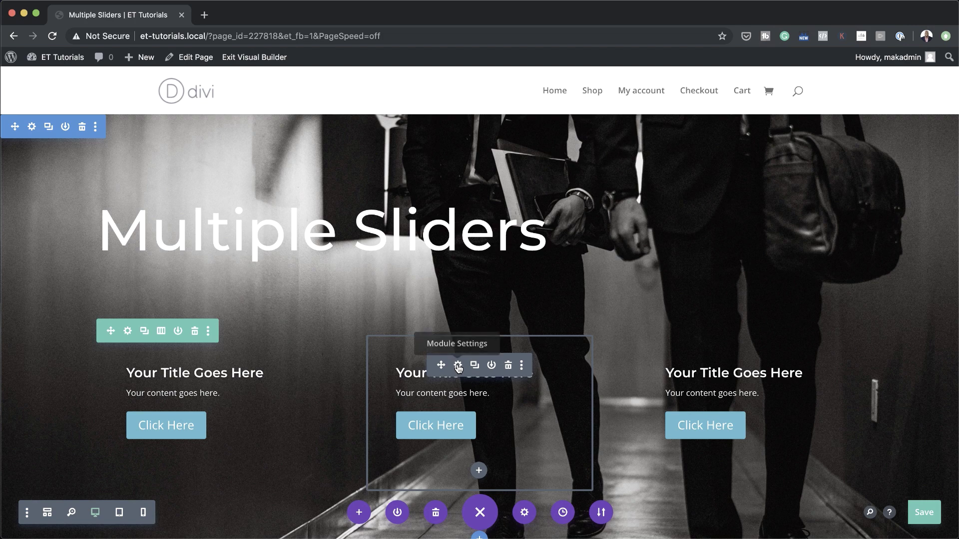
- Set the background color of the second slide in the middle column's slider to #1d4e89
click(457, 366)
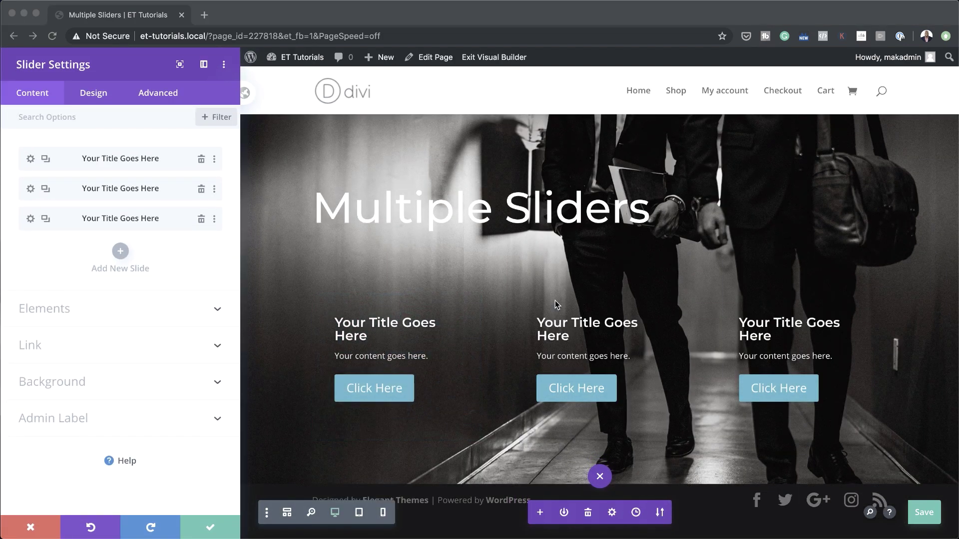
click(31, 191)
click(31, 190)
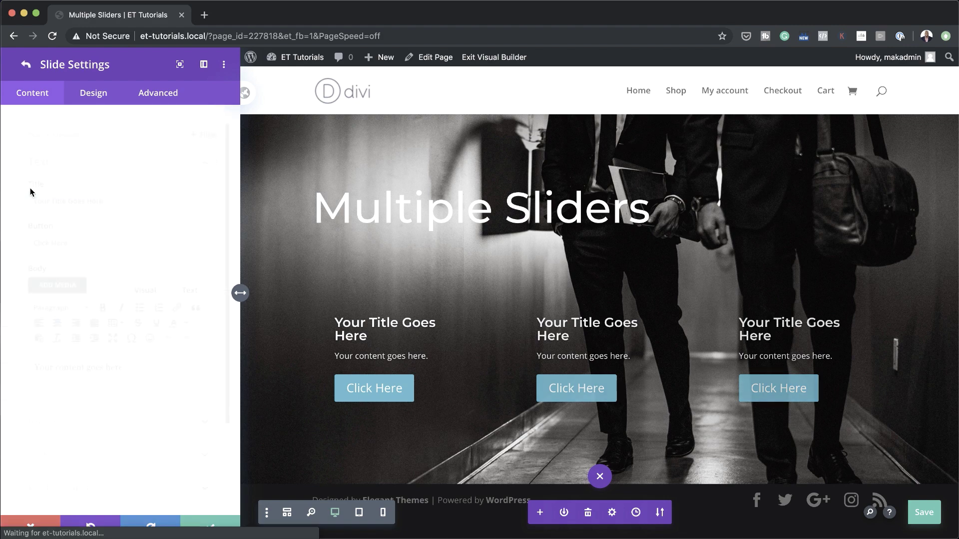
scroll(106, 395, down, 2)
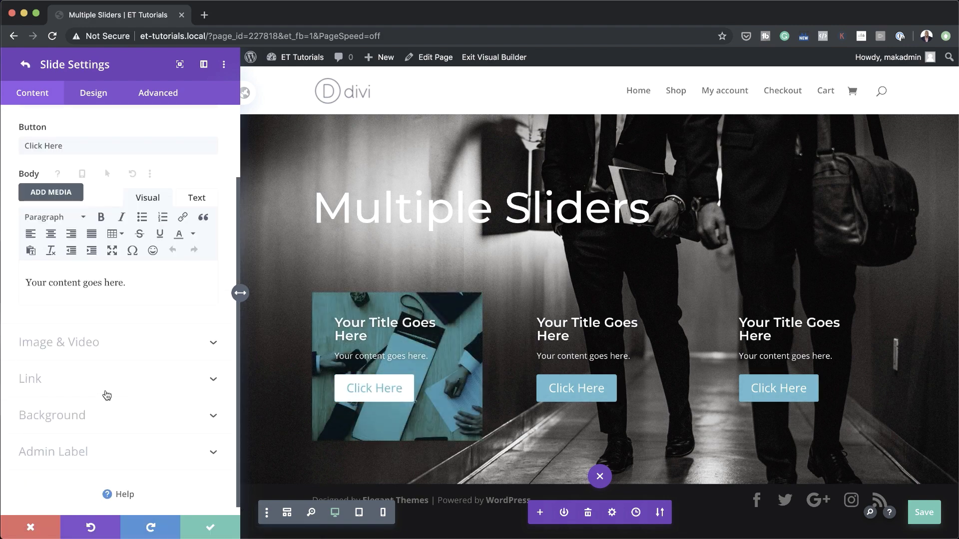
click(79, 419)
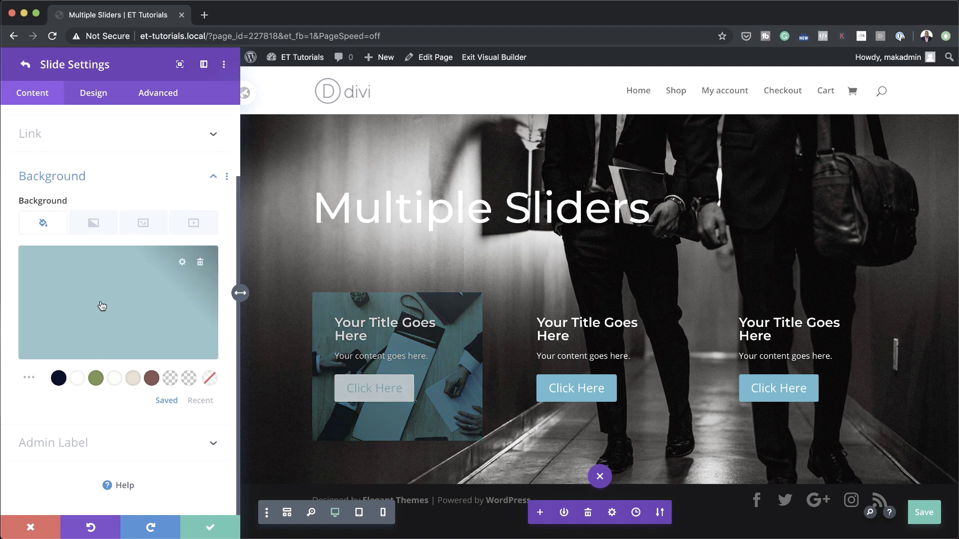
click(114, 295)
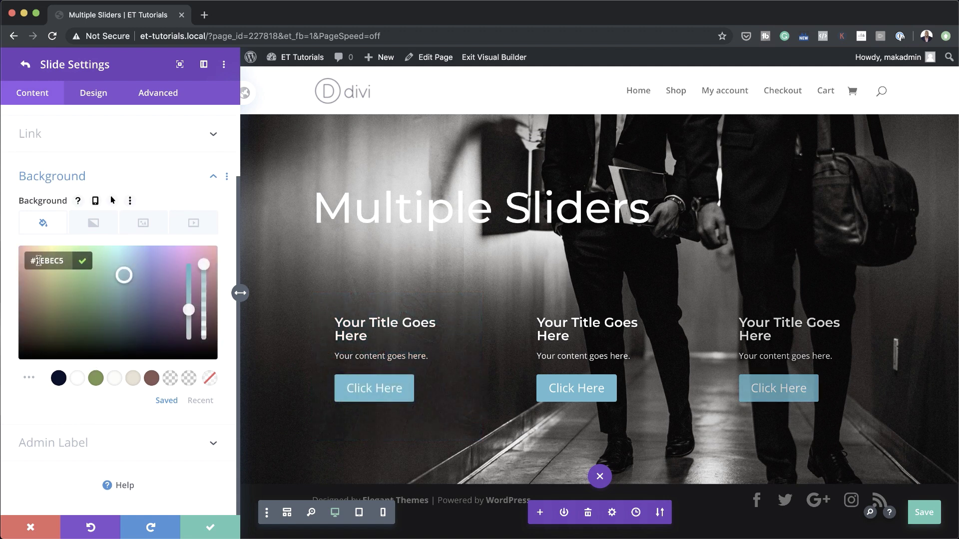
drag(36, 260, 67, 260)
text(#1d4e89)
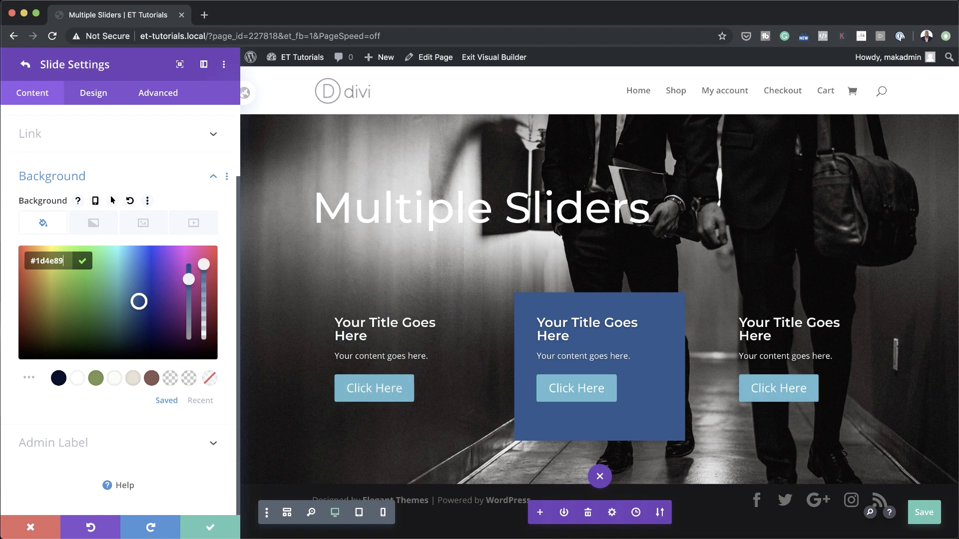
- Give the slide the background image investing-14.jpg and set its background image blend to Soft Light
click(145, 224)
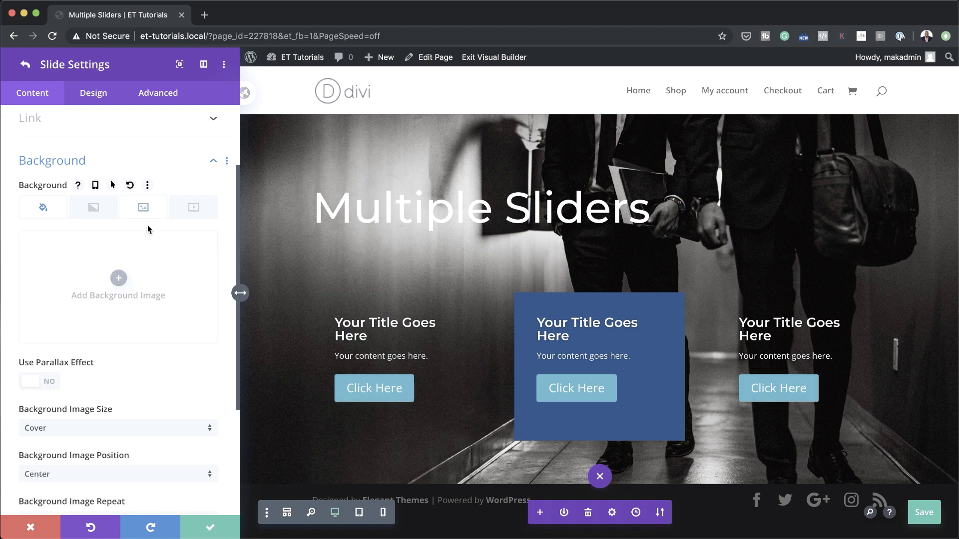
click(121, 277)
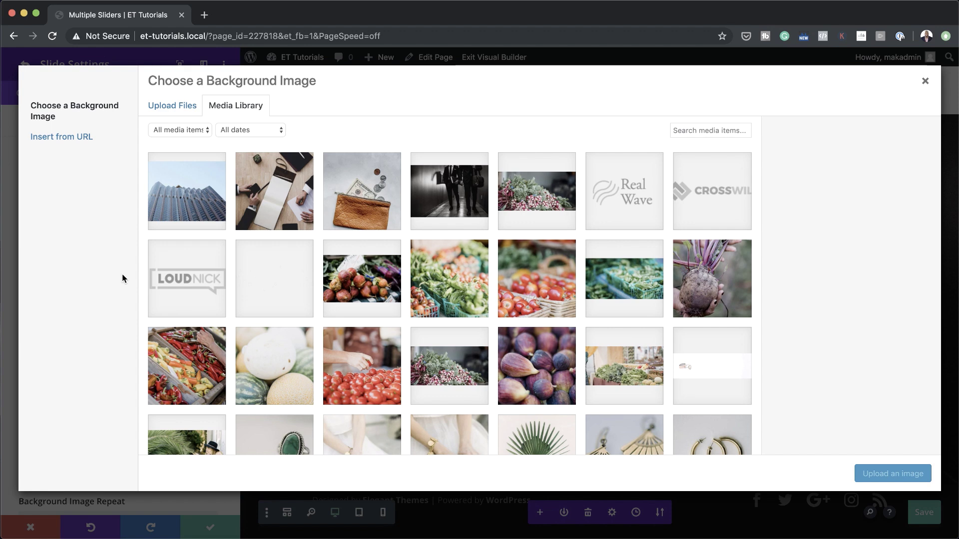
click(375, 208)
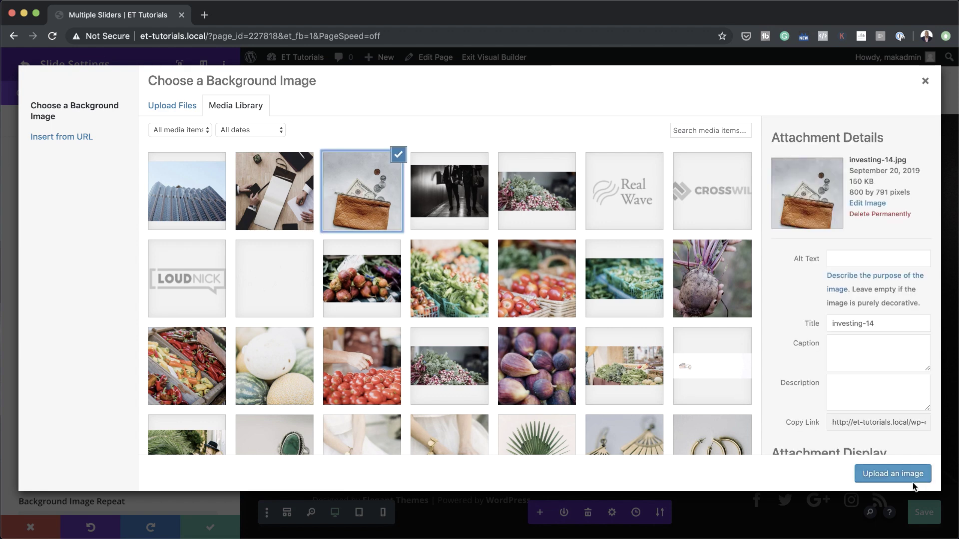
click(892, 473)
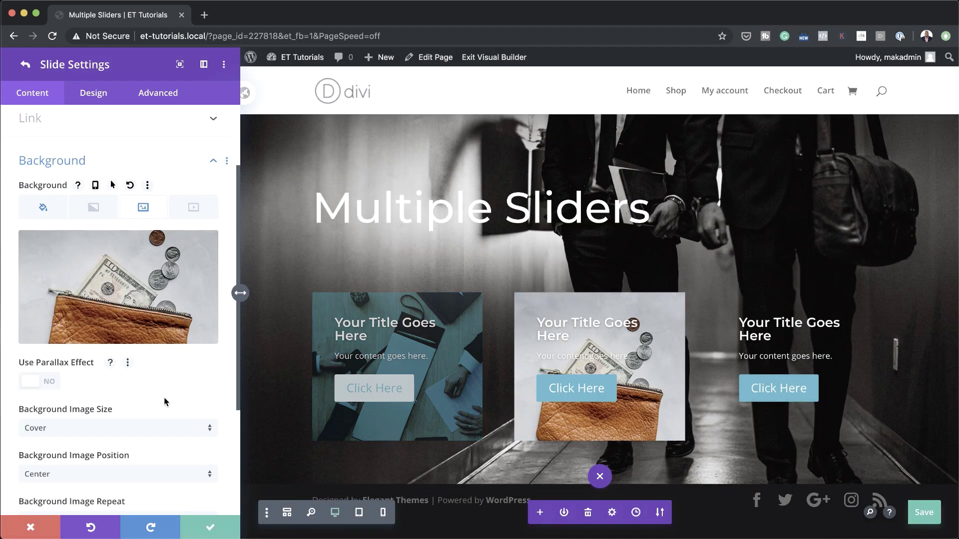
scroll(165, 402, down, 5)
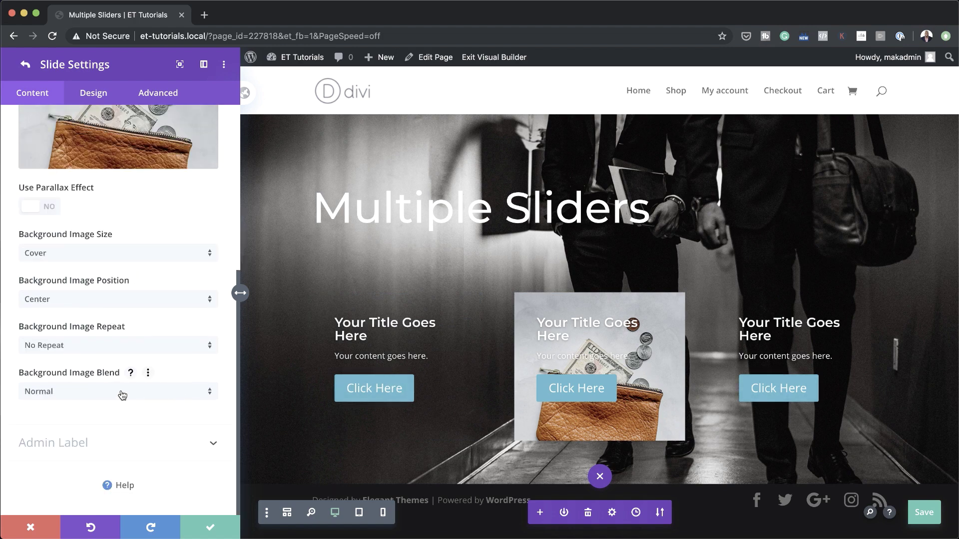
click(122, 395)
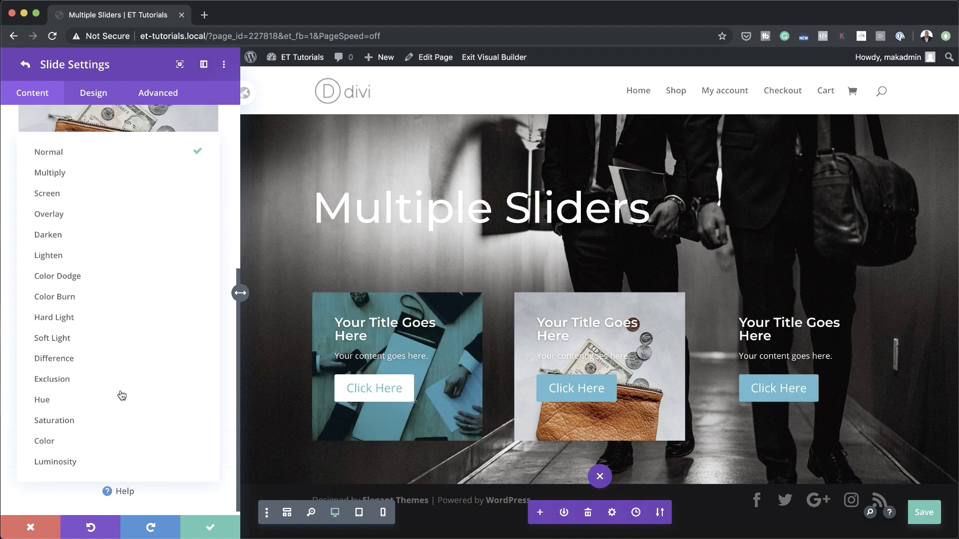
click(107, 338)
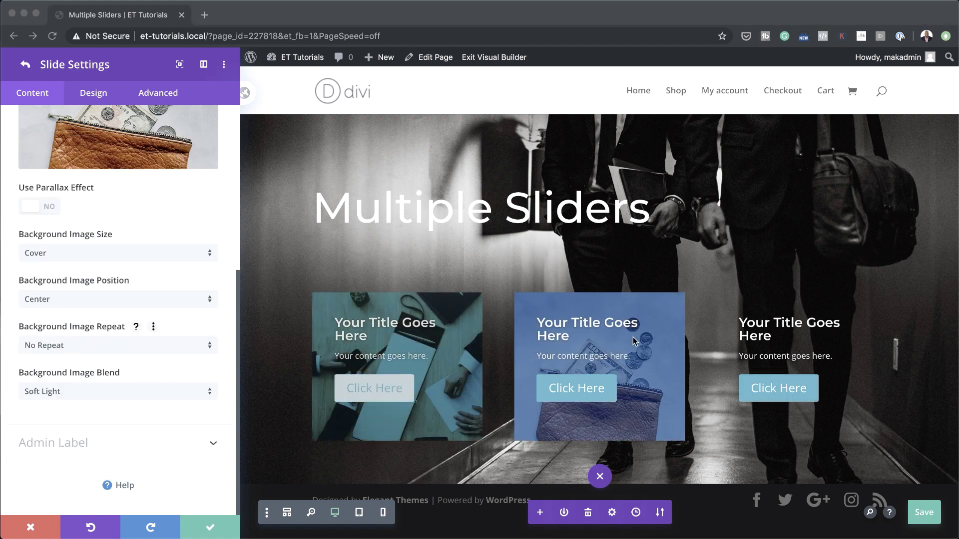
- Use custom styles for the second slide's button and set the button background color to #ffffff
click(93, 94)
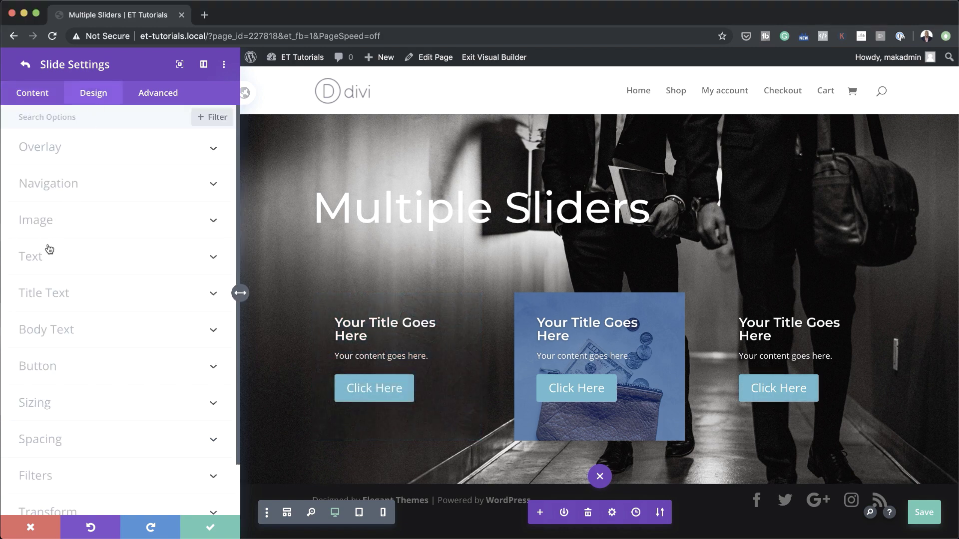
click(63, 368)
click(49, 256)
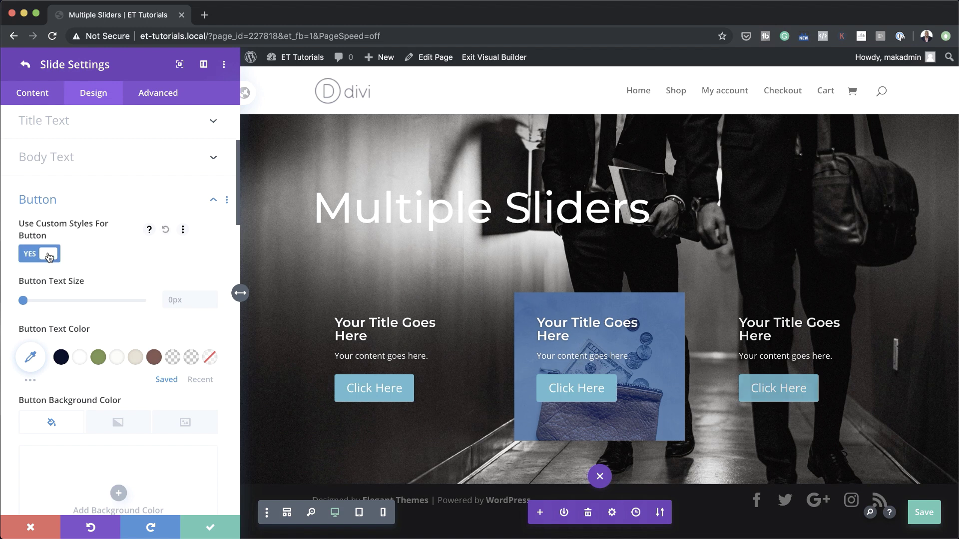
scroll(114, 386, down, 2)
scroll(113, 386, down, 2)
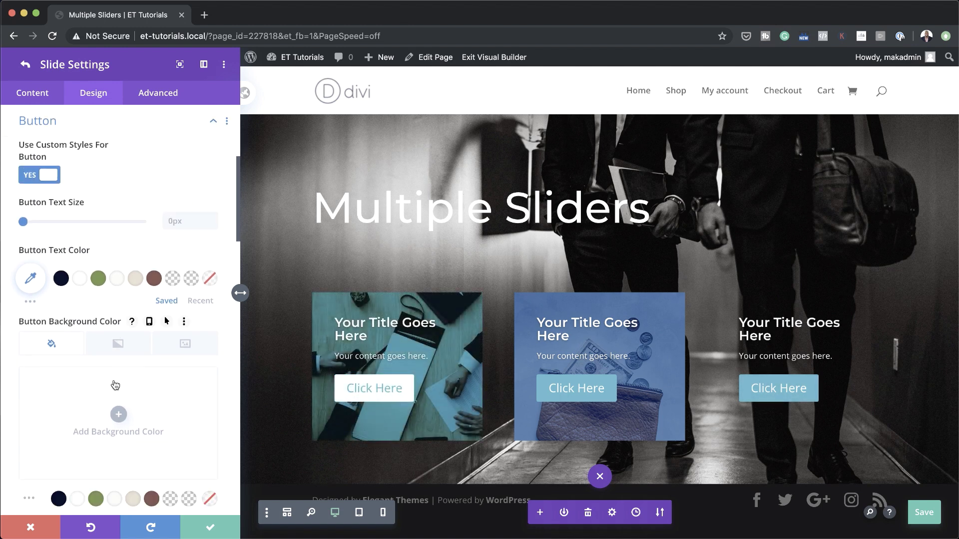
click(79, 492)
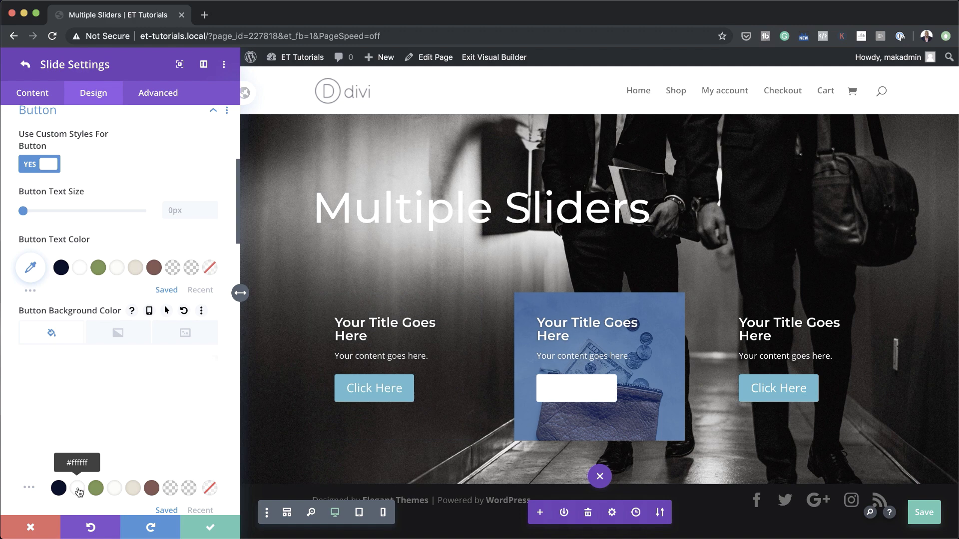
- Set the slide's button text color to #1d4e89 and save both the slide and the middle slider
click(30, 267)
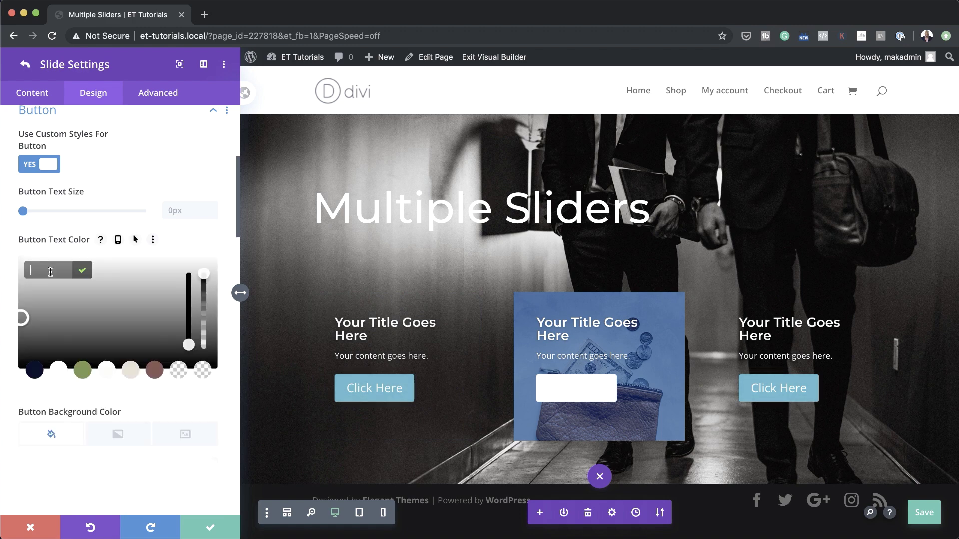
text(#1d4e89)
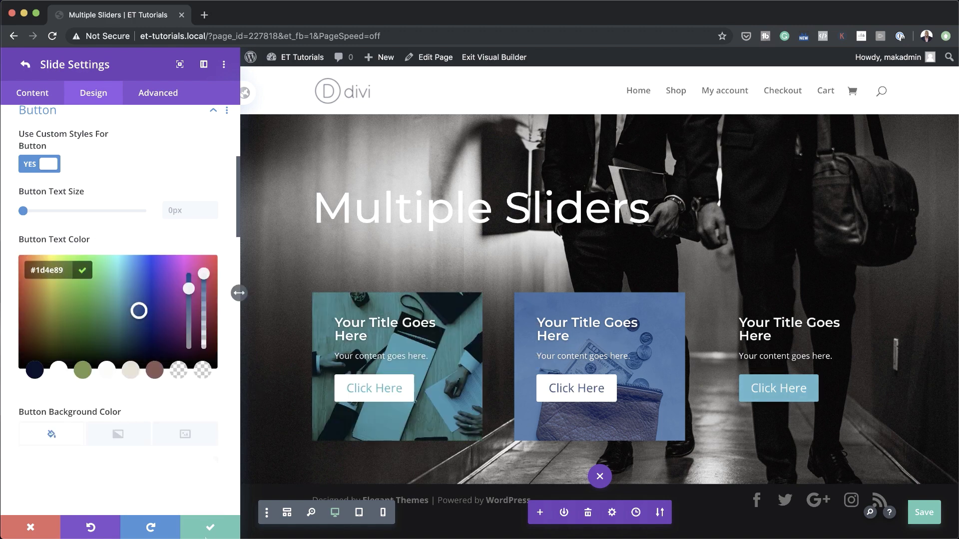
click(213, 526)
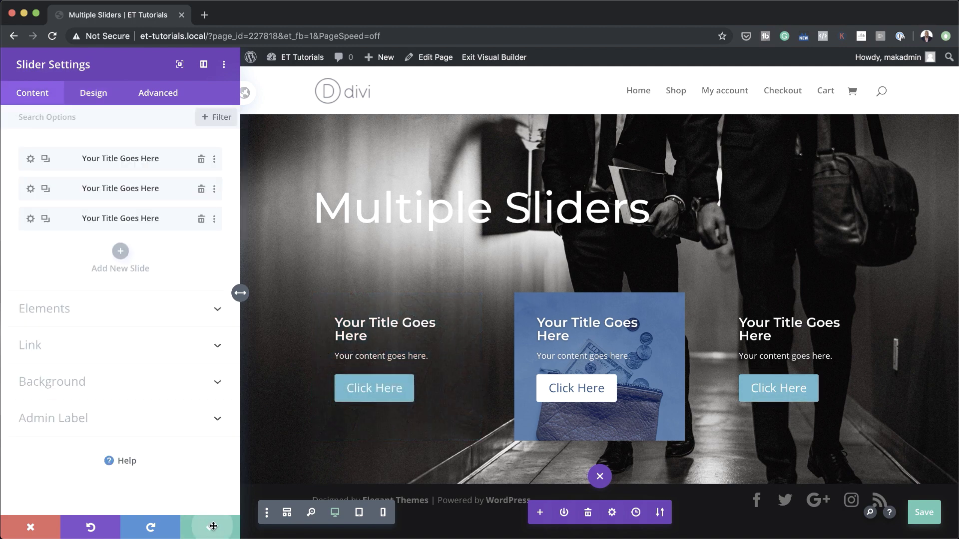
click(213, 526)
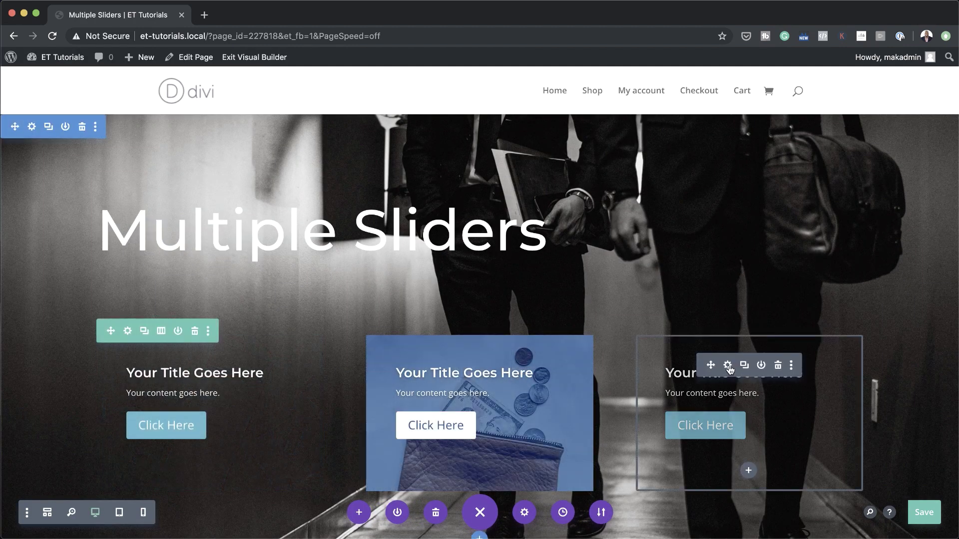
- Set the button background color of the third column's slider to #ef476f
click(727, 365)
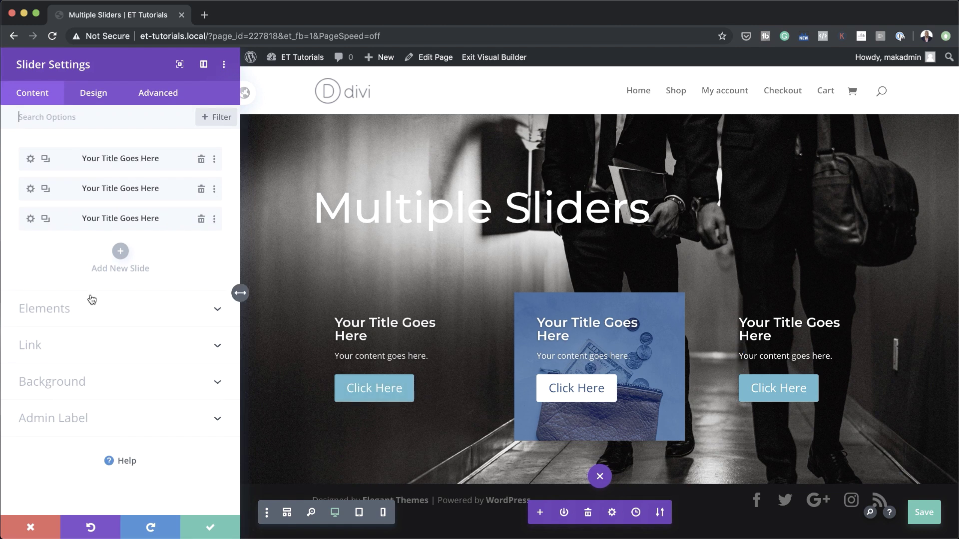
click(92, 95)
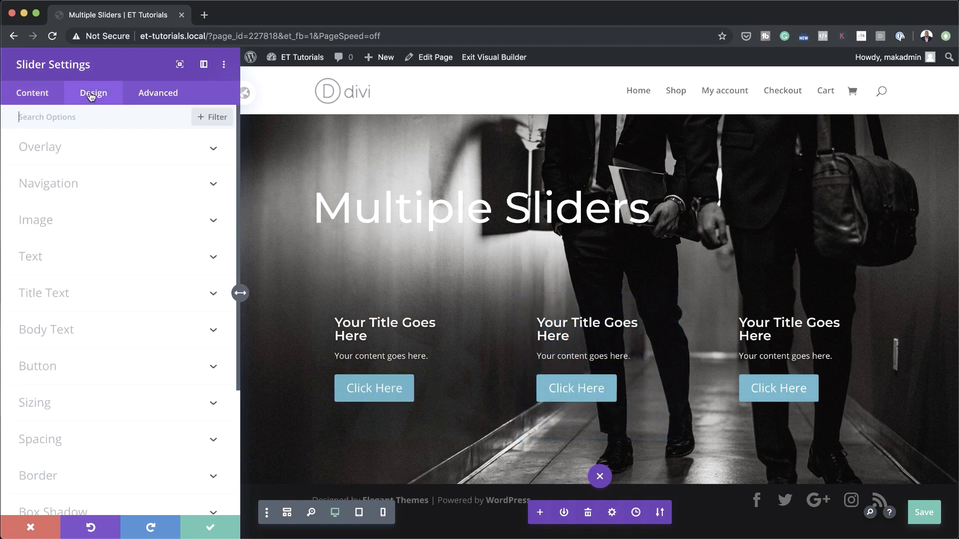
click(48, 372)
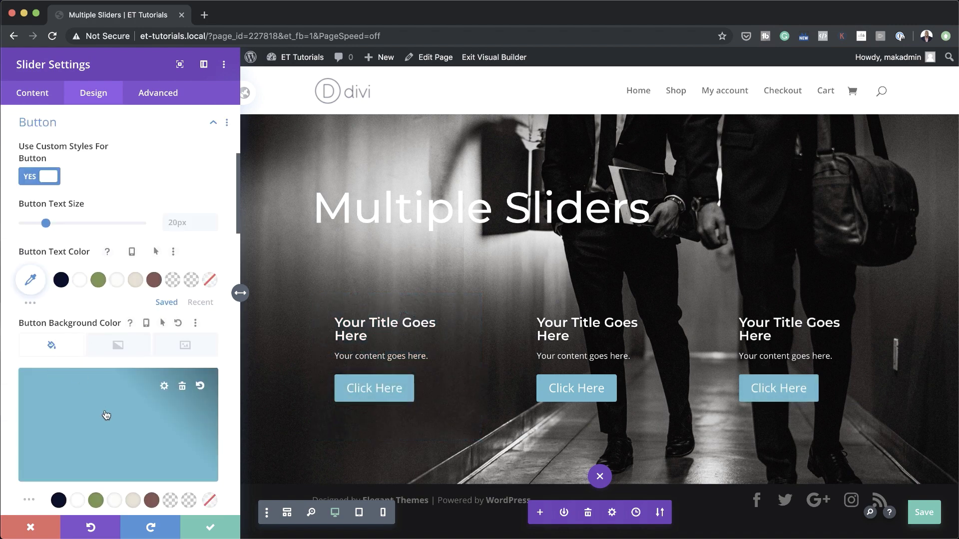
click(104, 413)
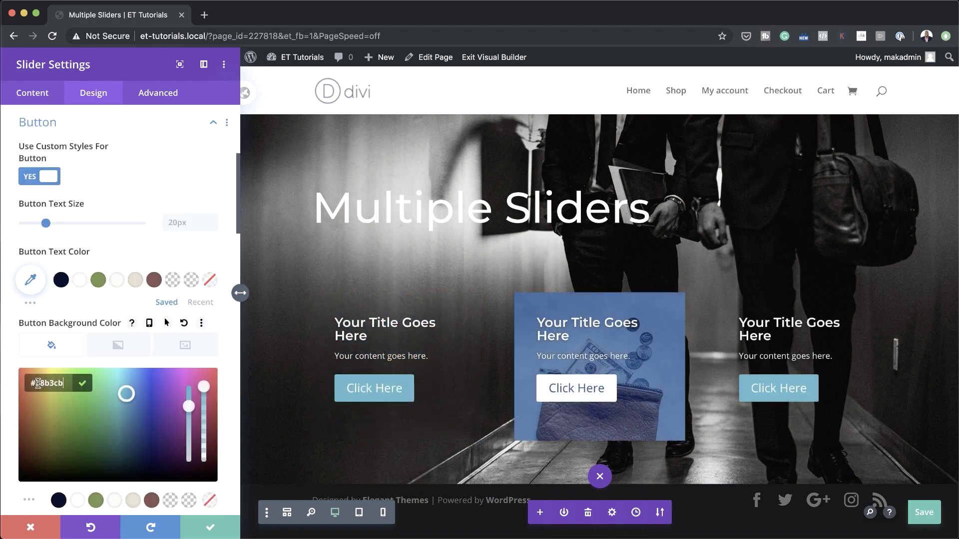
drag(32, 383, 64, 383)
text(#ef476f)
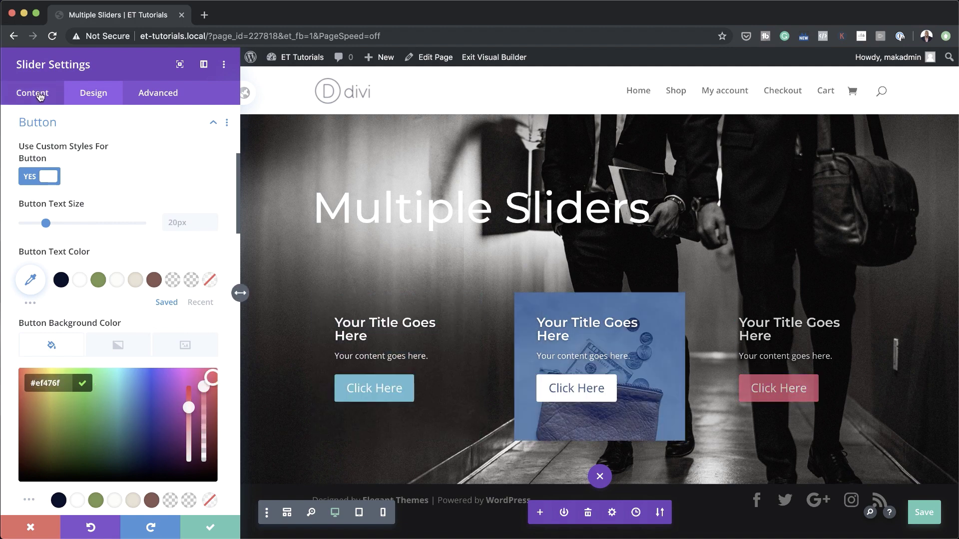
- Set the background color of the third slide in the third column's slider to #ef476f
click(40, 96)
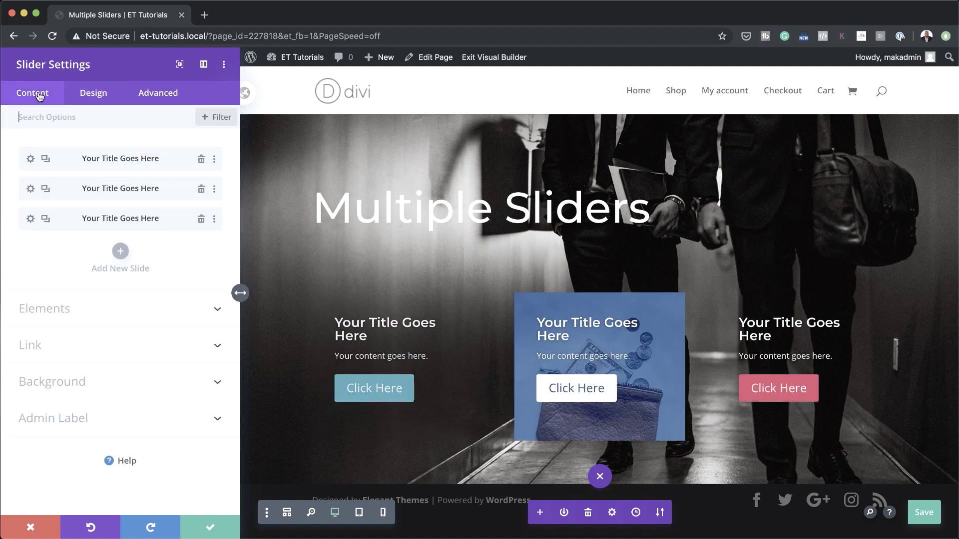
click(30, 219)
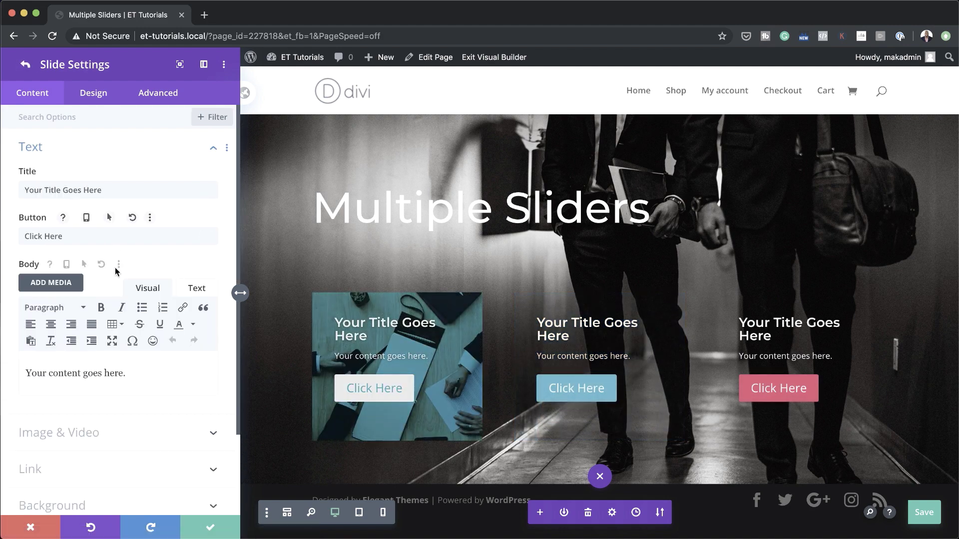
scroll(115, 271, down, 4)
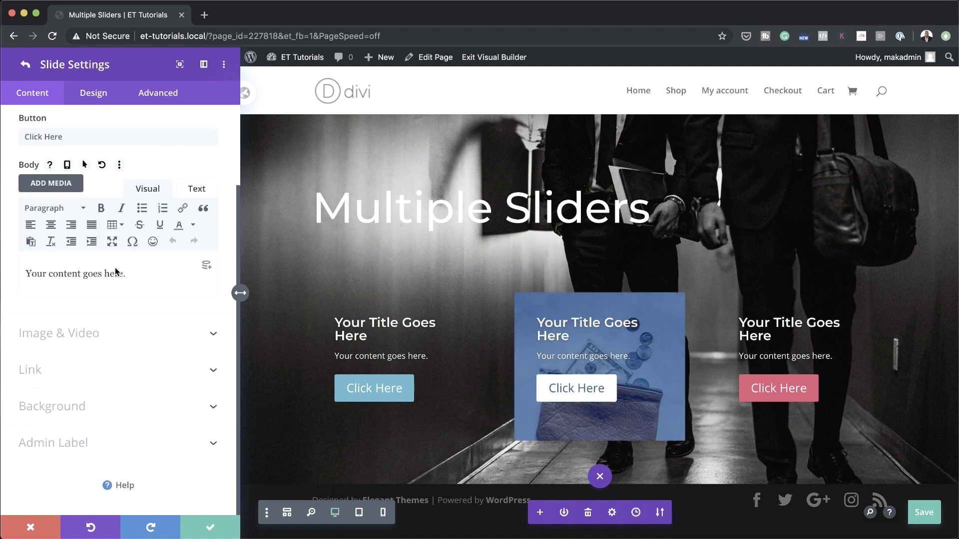
click(82, 412)
click(101, 310)
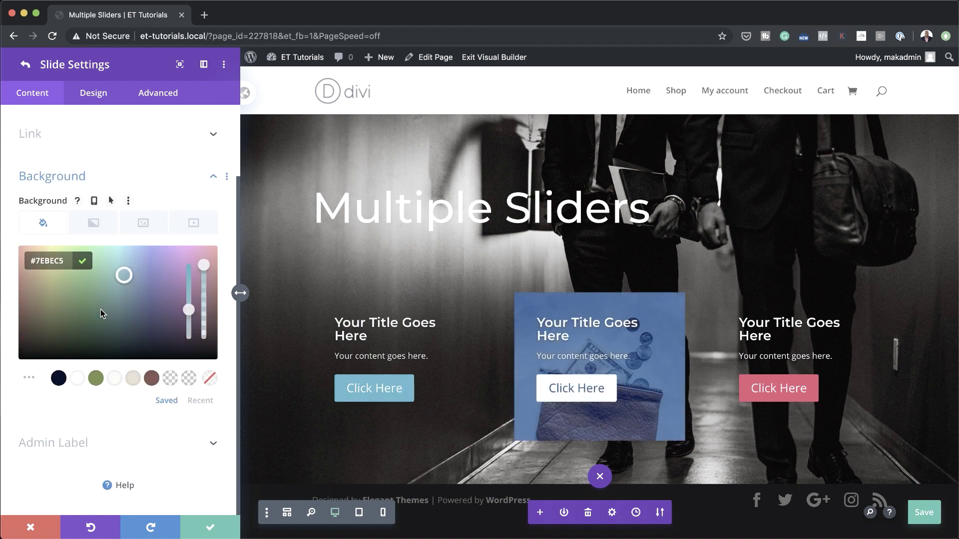
key(super+a)
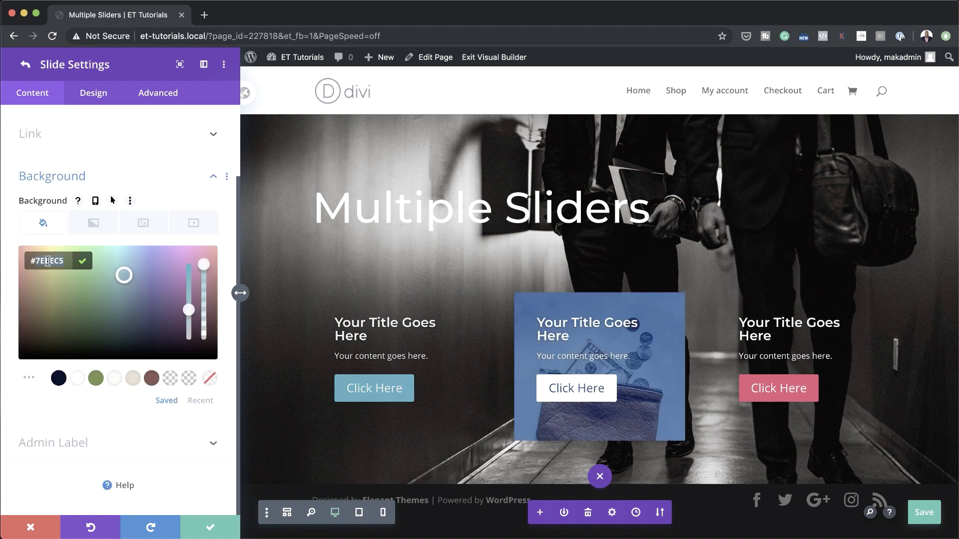
text(#ef476f)
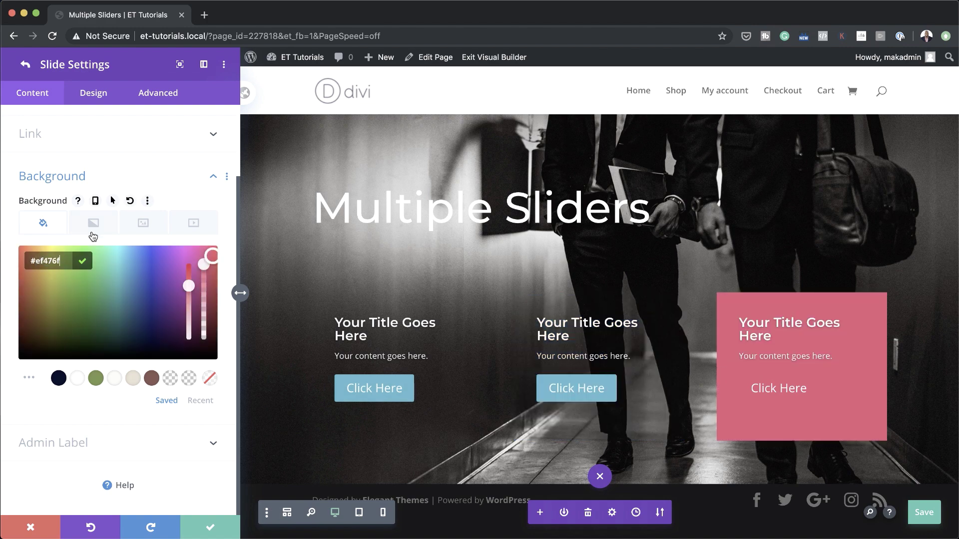
- Give the third slide the background image real-estate-08.jpg from the media library
click(149, 229)
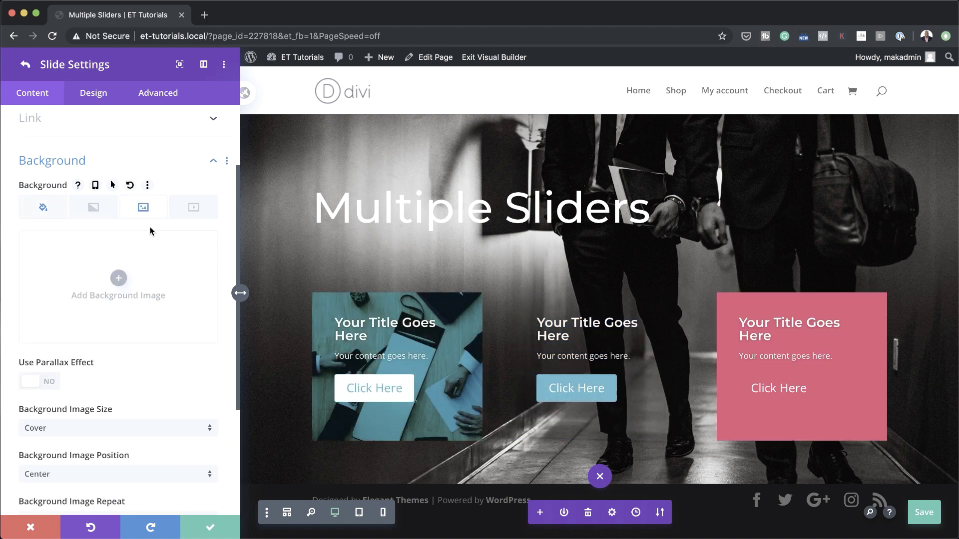
click(124, 281)
click(194, 209)
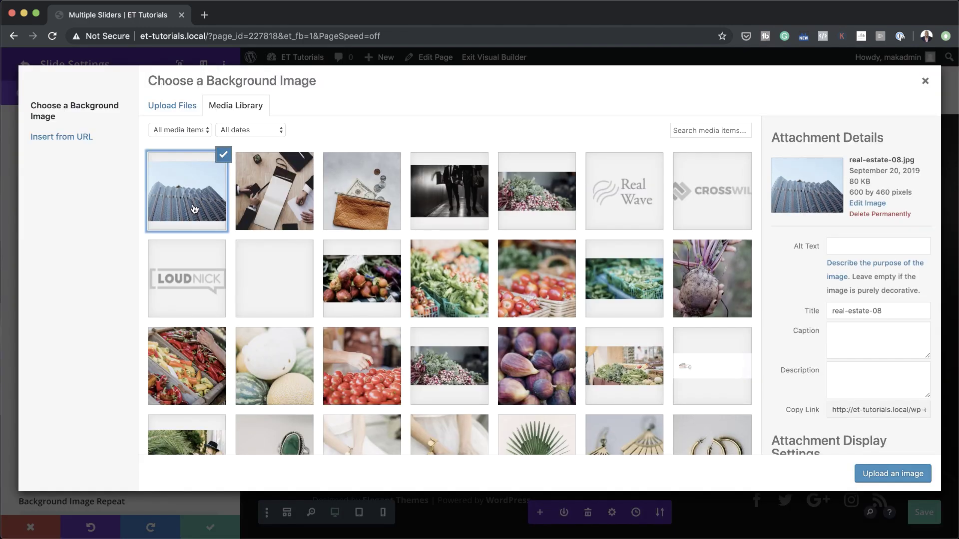
click(903, 478)
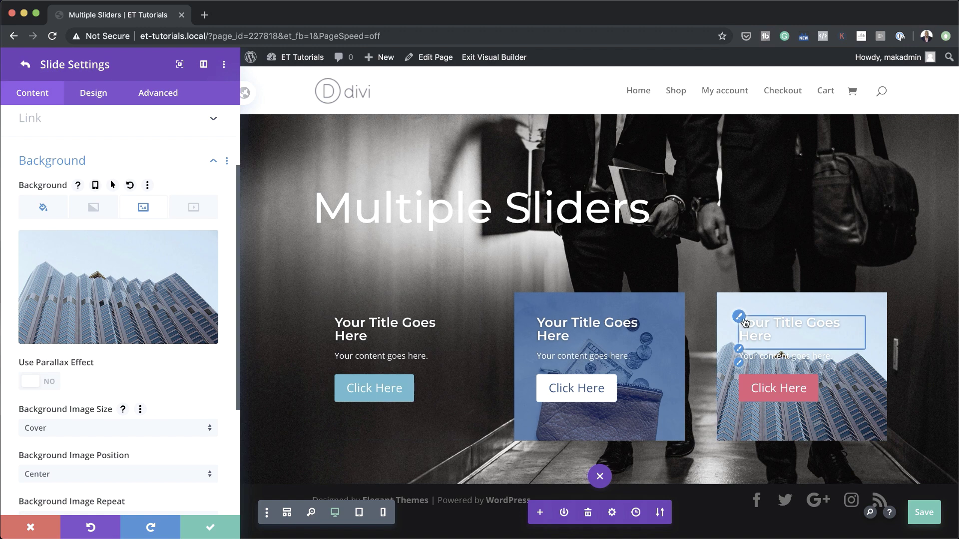
- Set the slide's background image blend mode to Multiply
scroll(159, 400, down, 5)
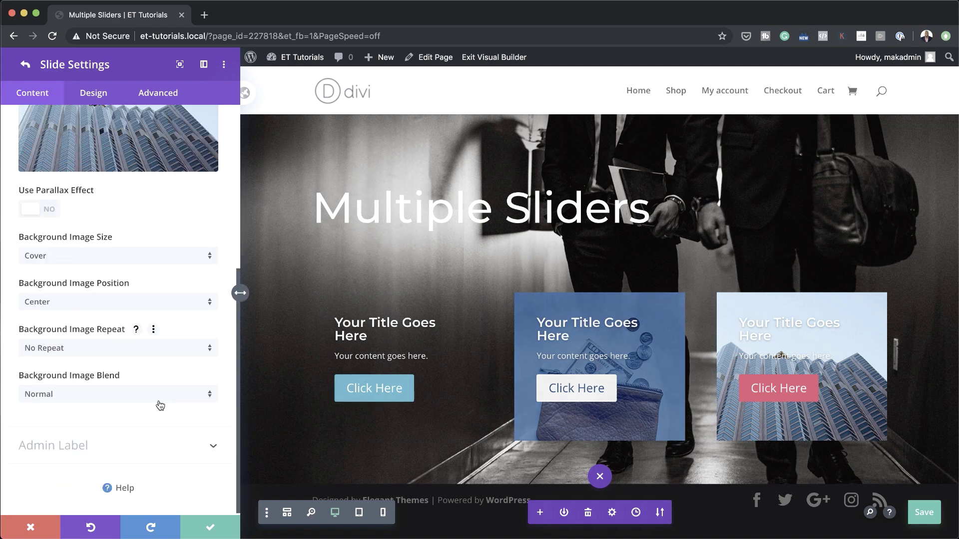
click(133, 391)
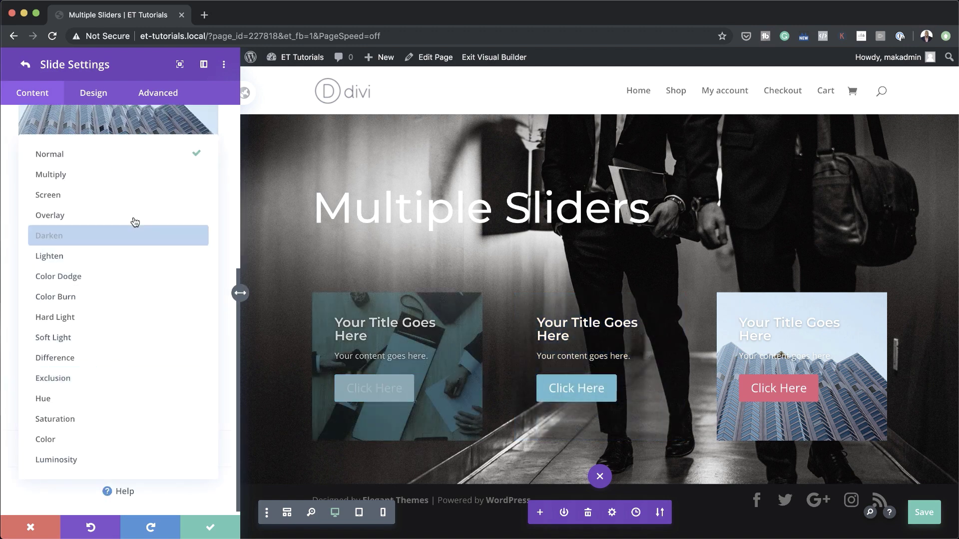
click(134, 174)
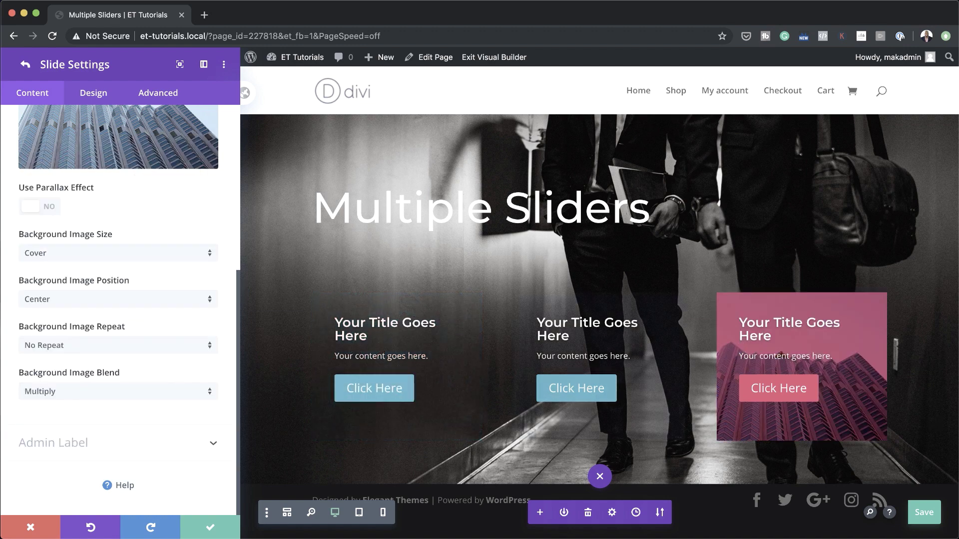
- Enable custom button styles for this slide and set the button text color to #ef476f
click(94, 97)
click(62, 366)
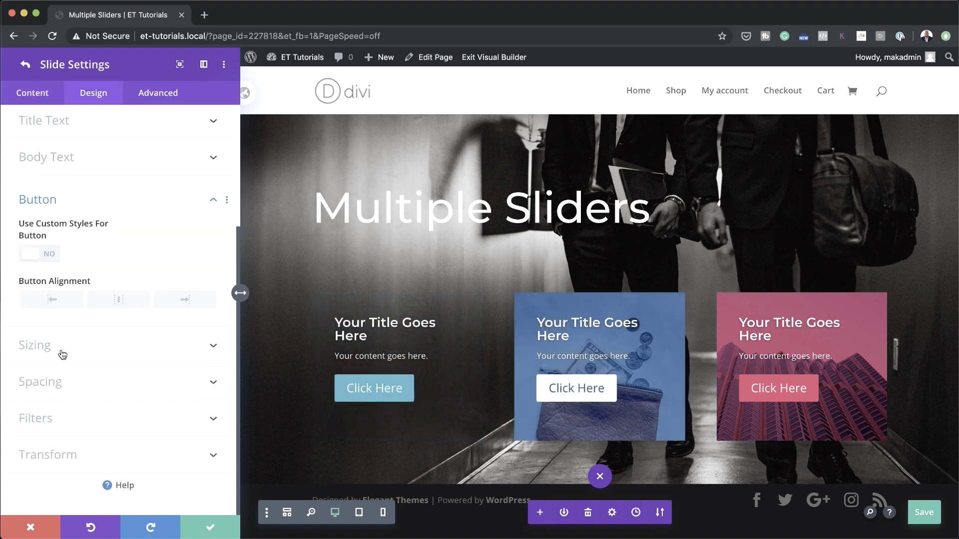
click(49, 255)
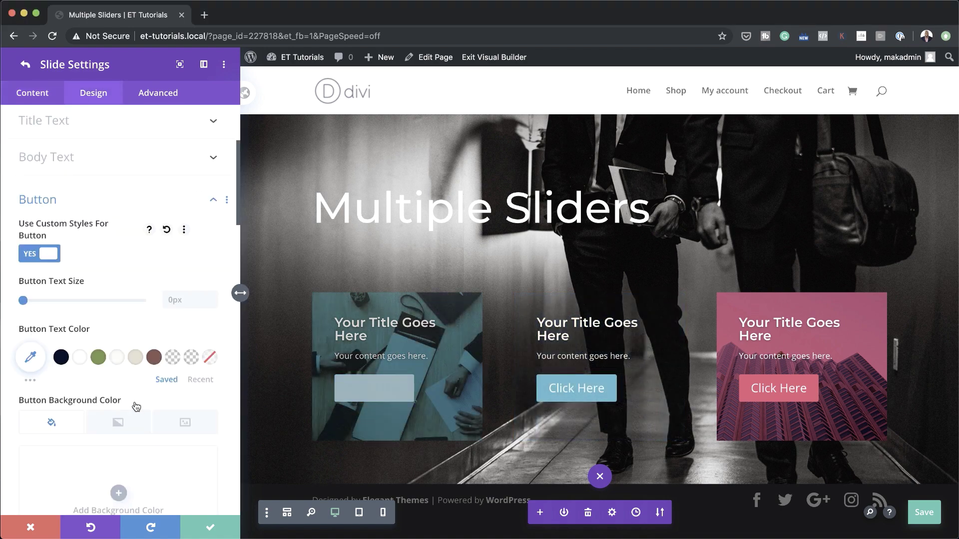
click(31, 358)
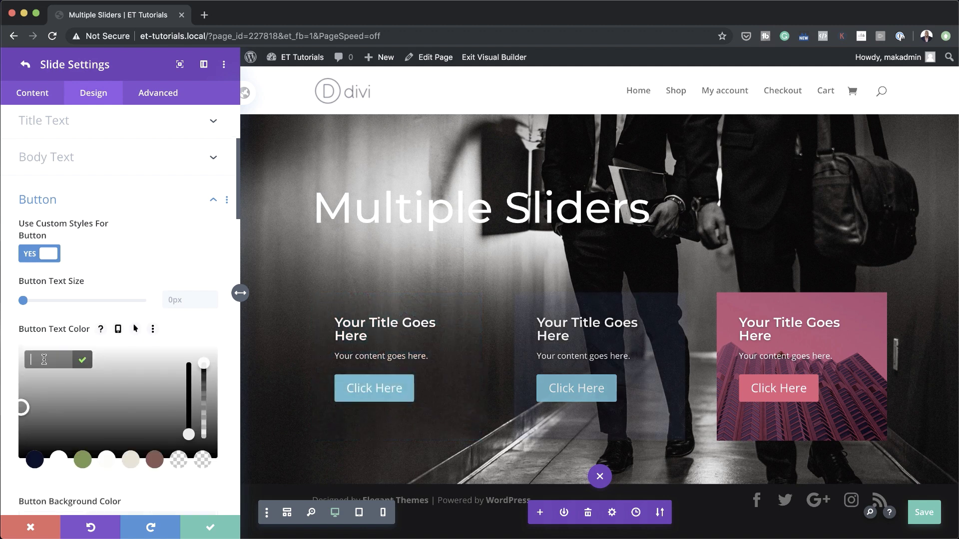
text(#ef776f)
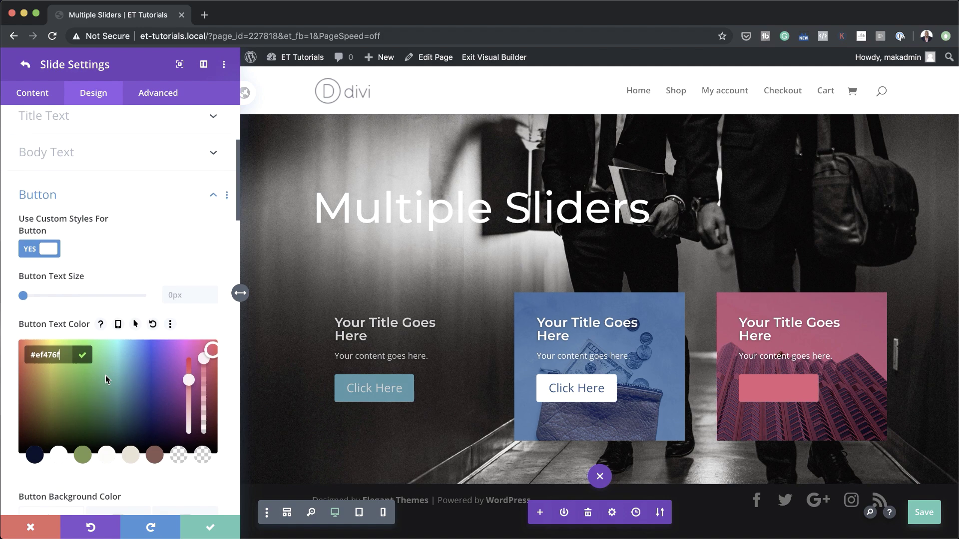
- Give the slide's button a white background color and save the slide settings
scroll(106, 376, down, 5)
scroll(106, 381, down, 2)
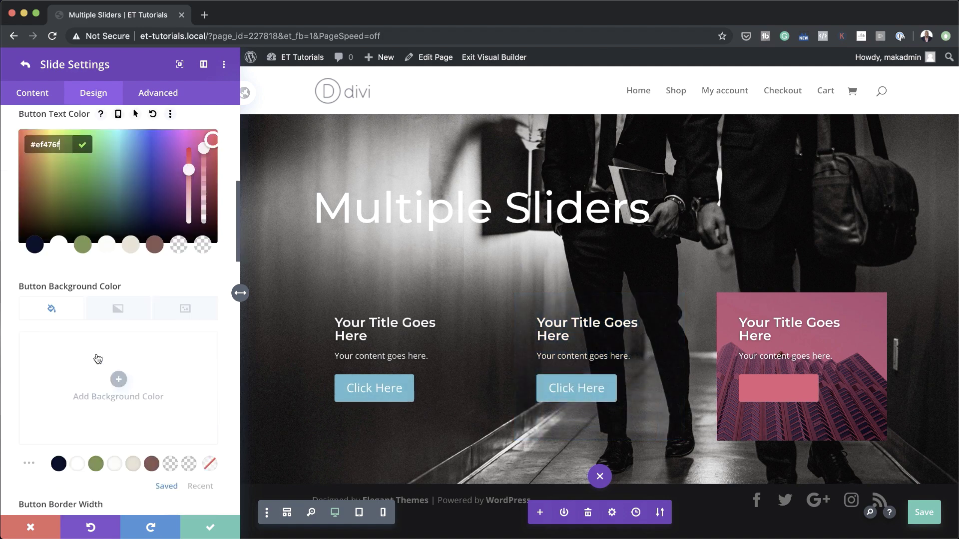
click(76, 463)
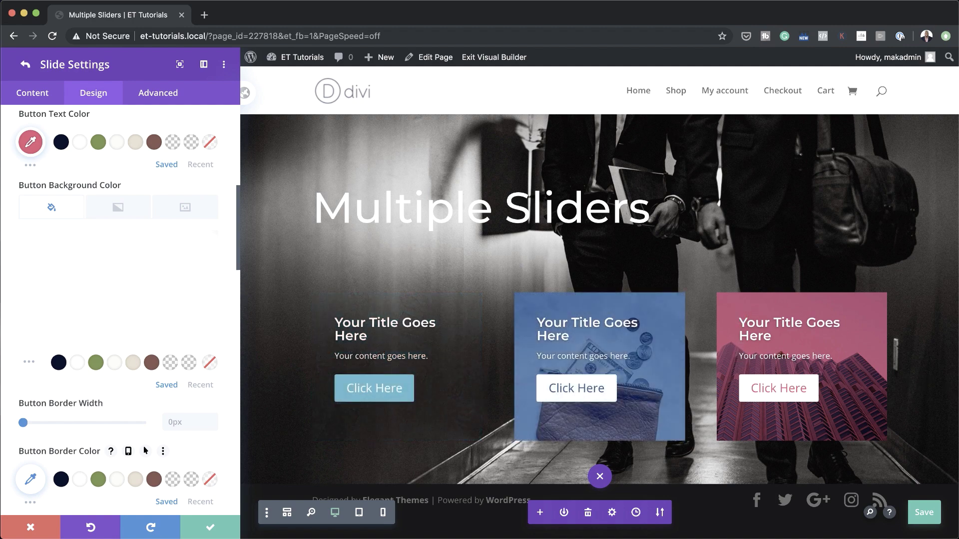
click(209, 531)
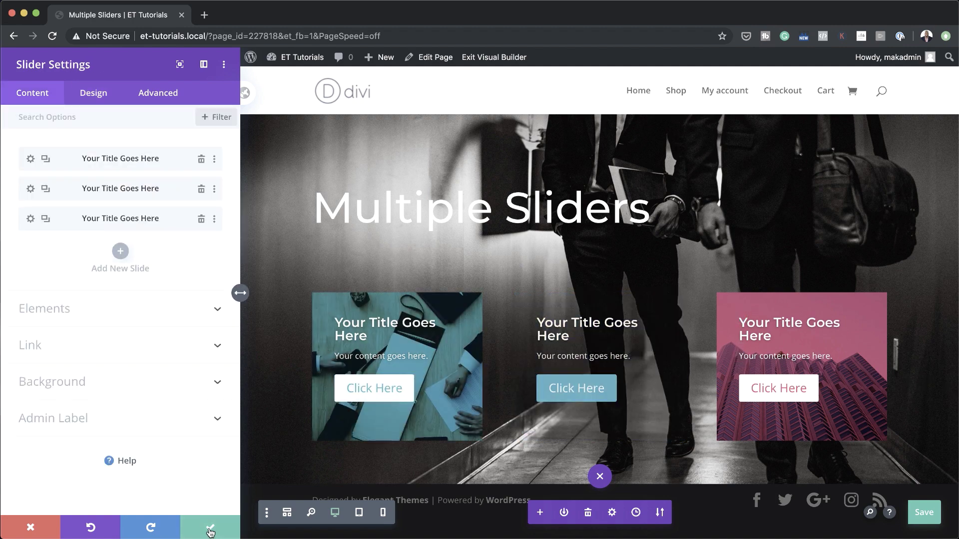
- Save the third column's slider settings and exit the Visual Builder to view the live page
click(210, 530)
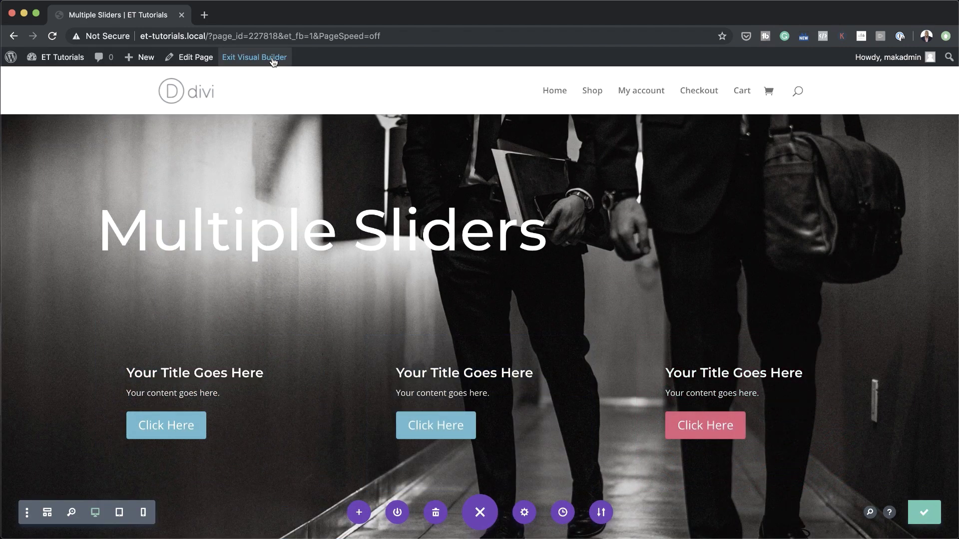
click(273, 59)
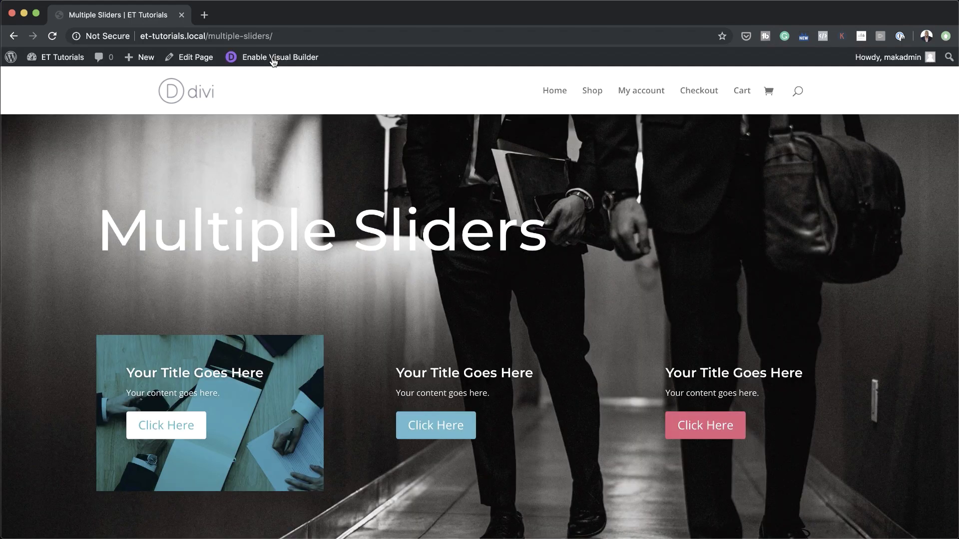